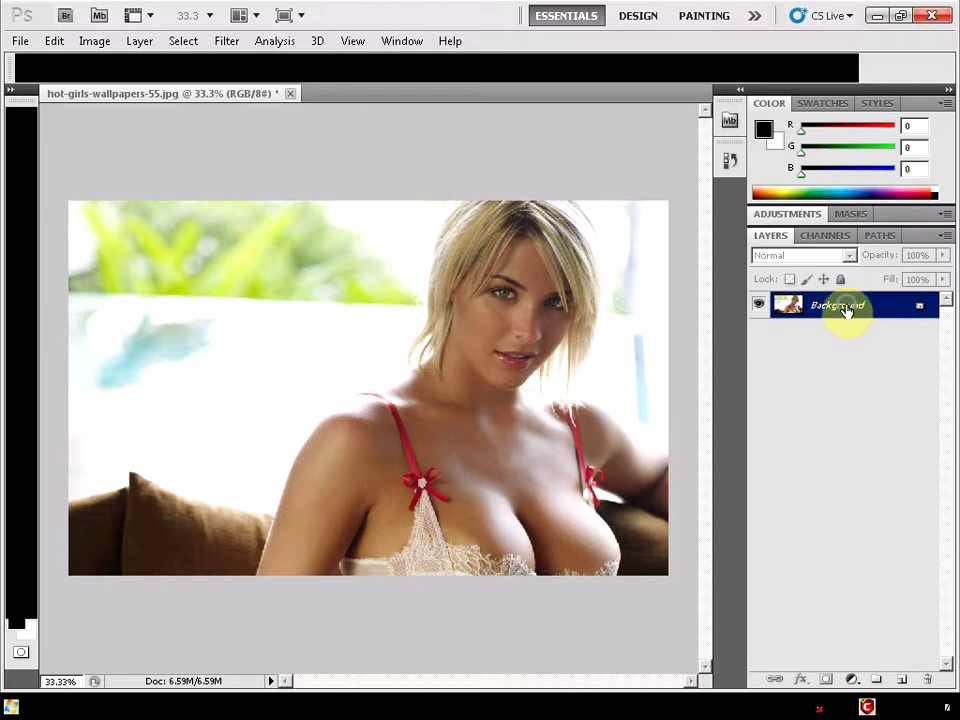
- Convert the Background layer into an editable regular layer named Layer 0
right_click(846, 316)
left_click(838, 316)
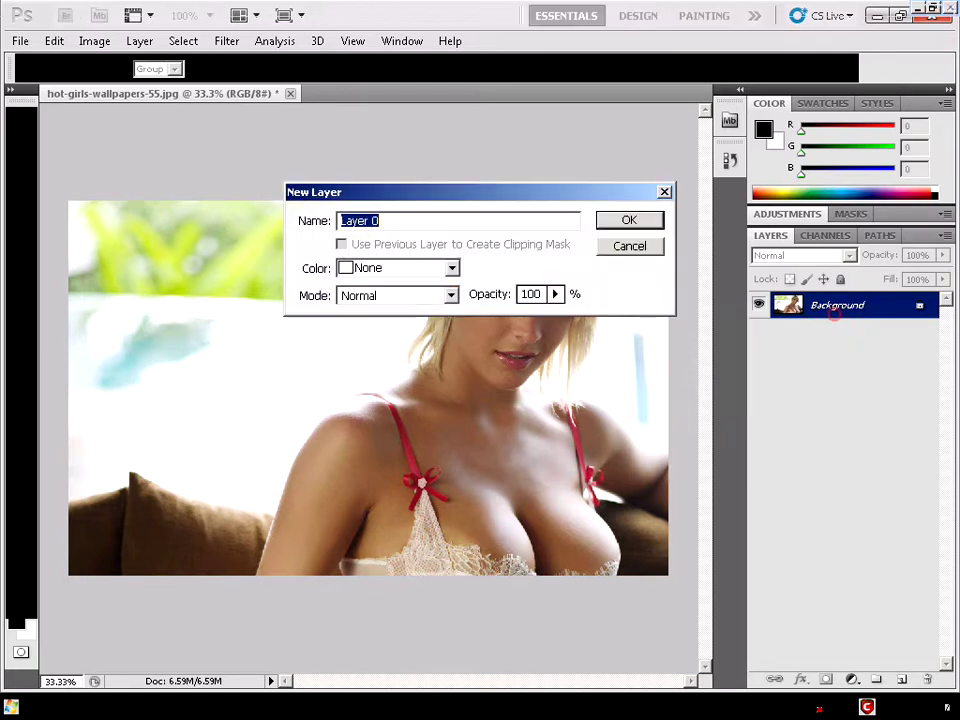
left_click(628, 222)
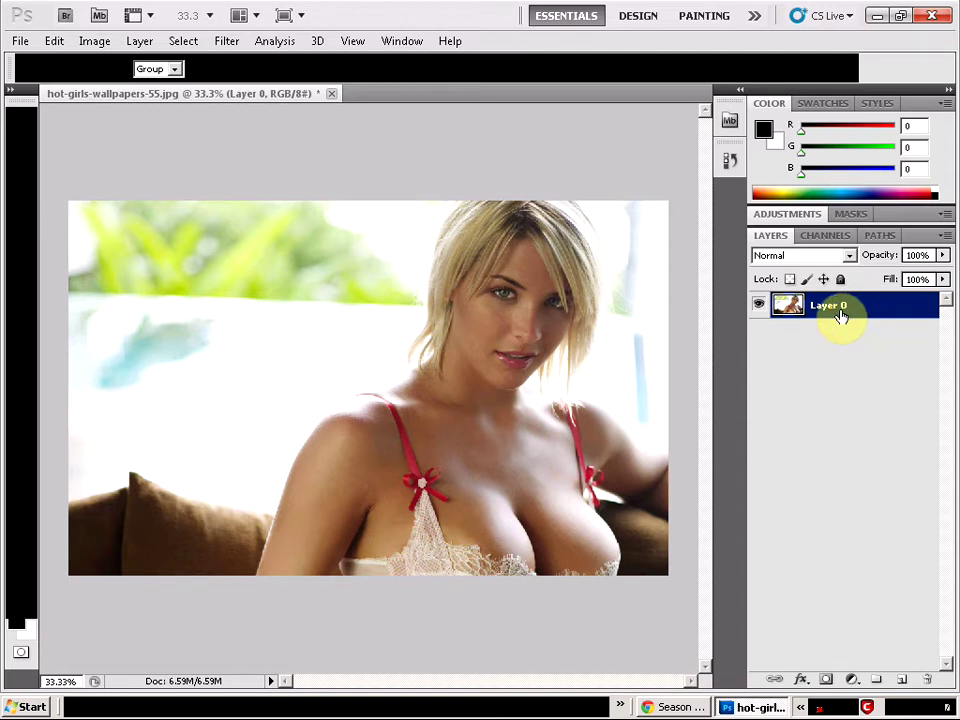
- Copy the sunglasses image from the browser's search results
key("alt+Tab")
left_click(606, 11)
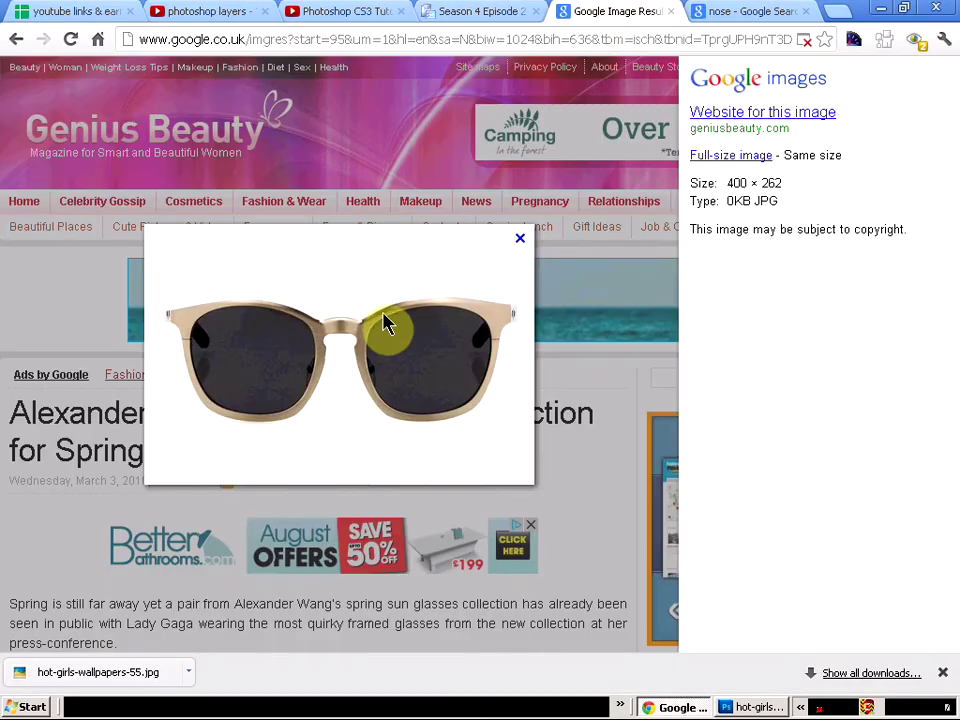
right_click(340, 348)
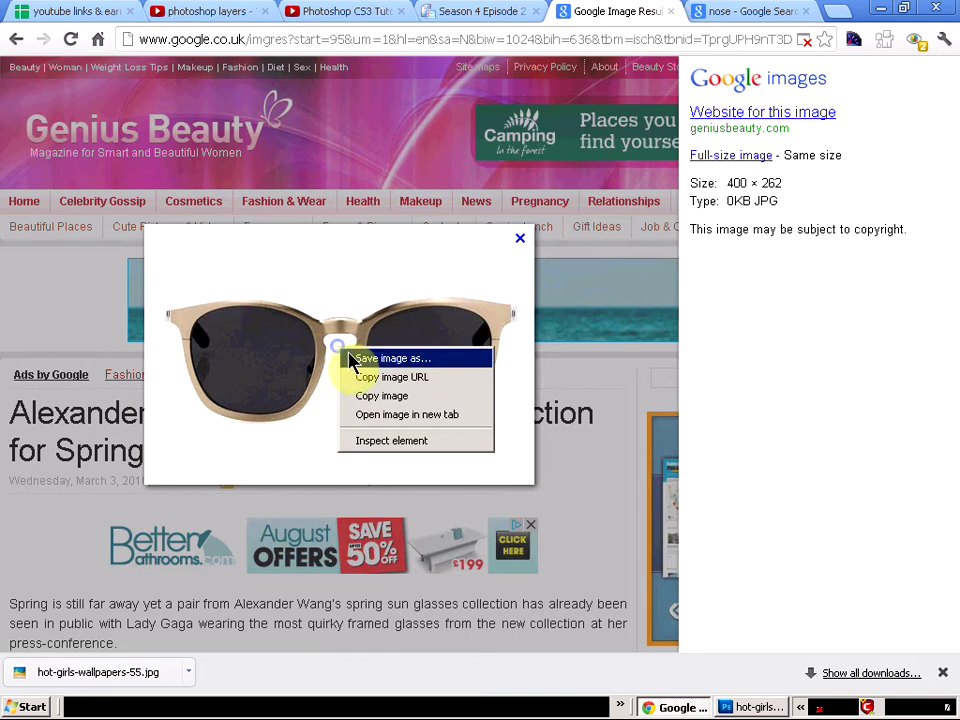
left_click(378, 395)
key("alt+Tab")
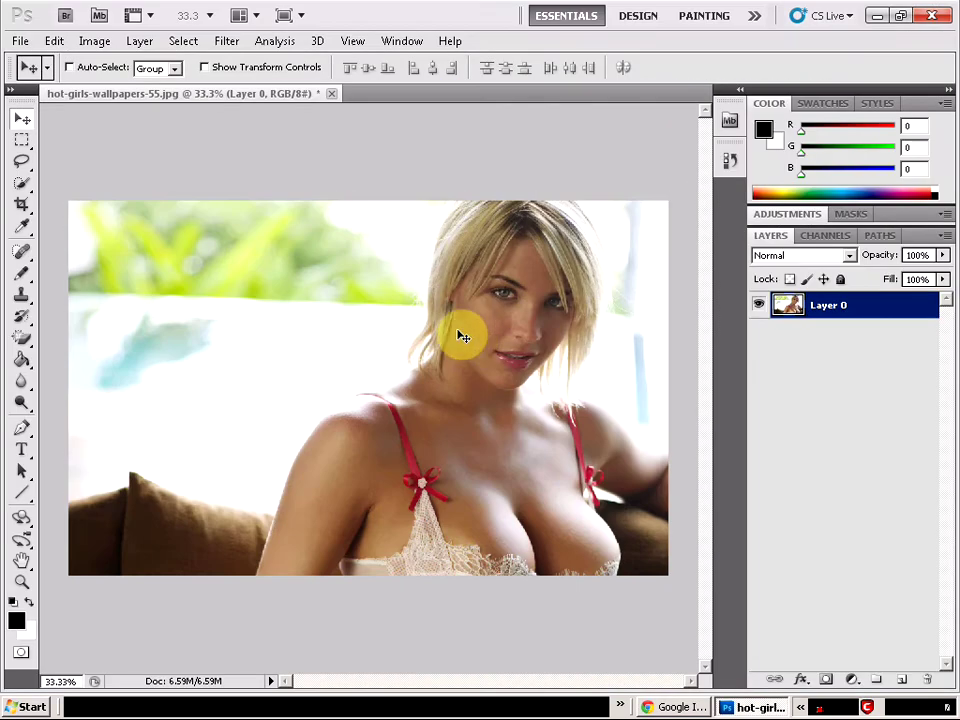
- Paste the sunglasses onto a new empty layer above Layer 0
key("ctrl+v")
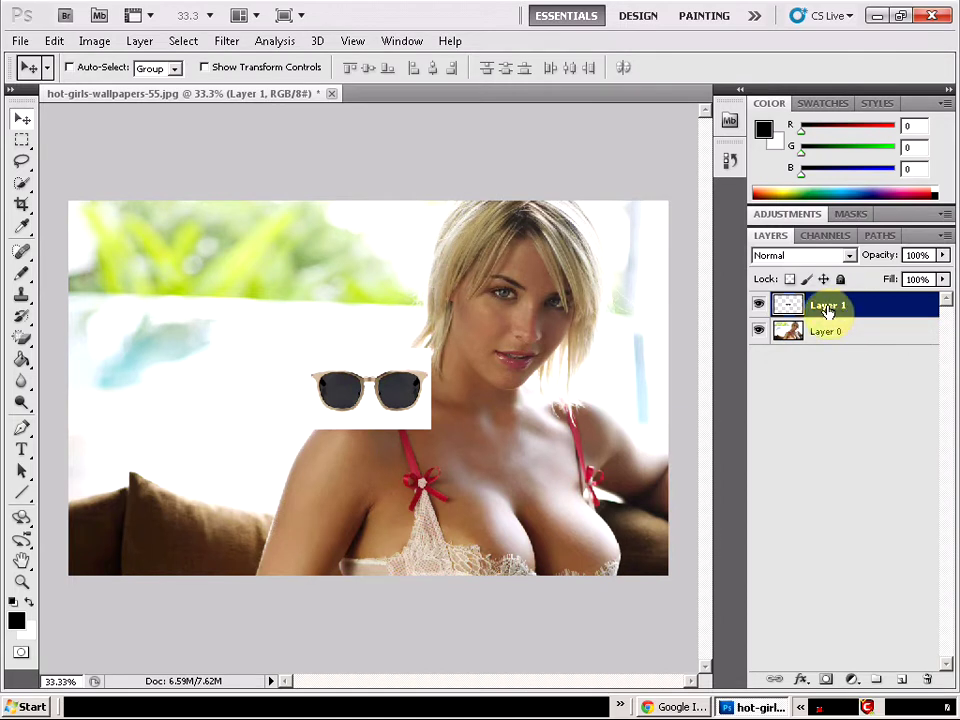
key("Delete")
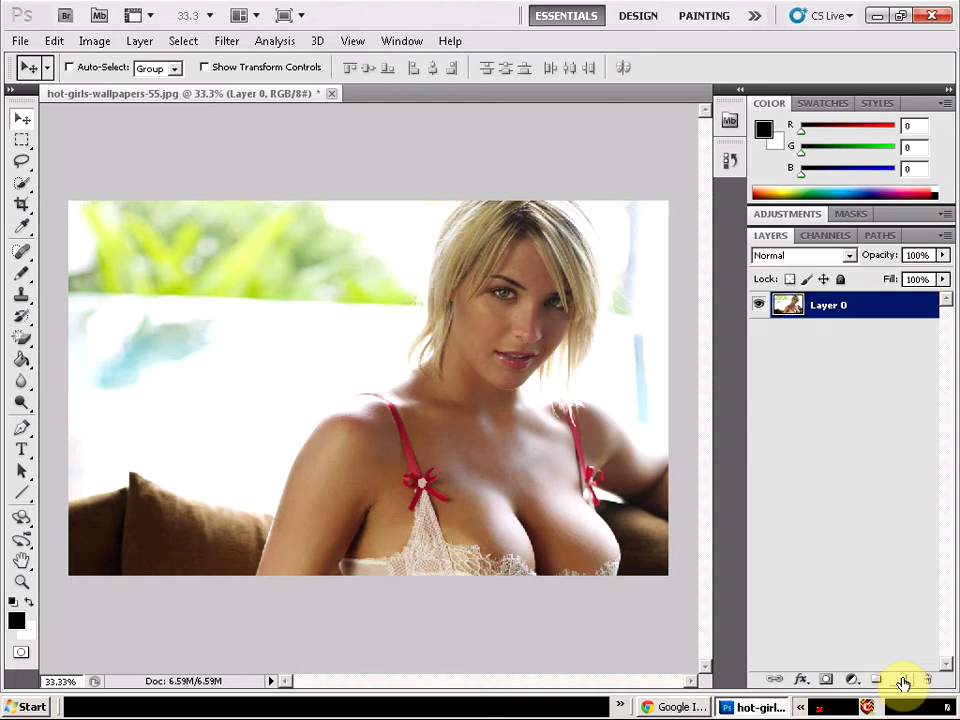
left_click(901, 680)
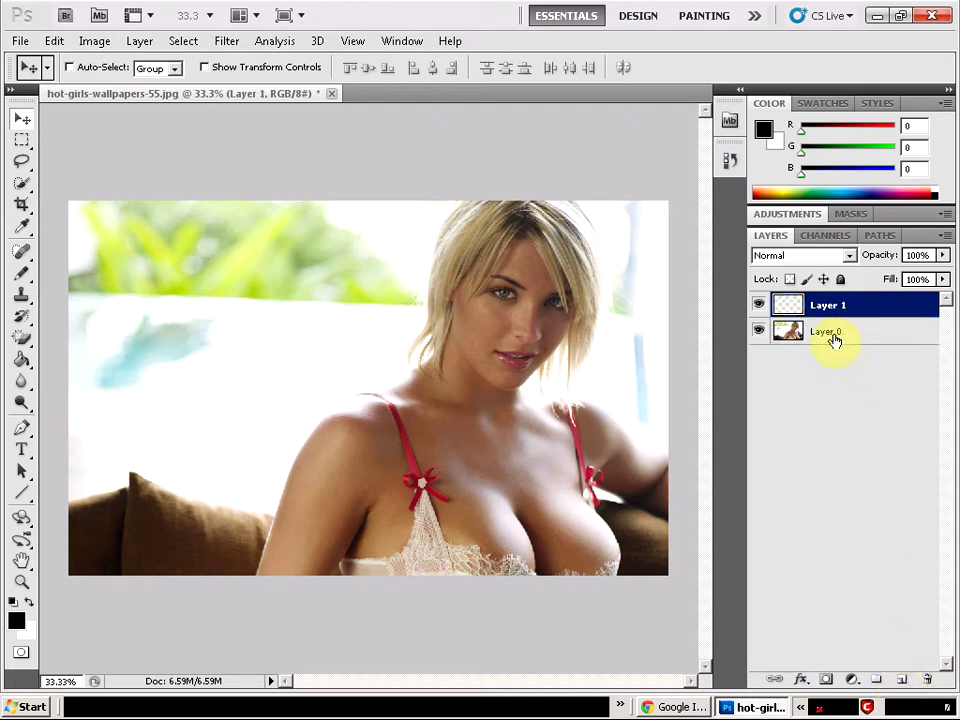
key("ctrl+v")
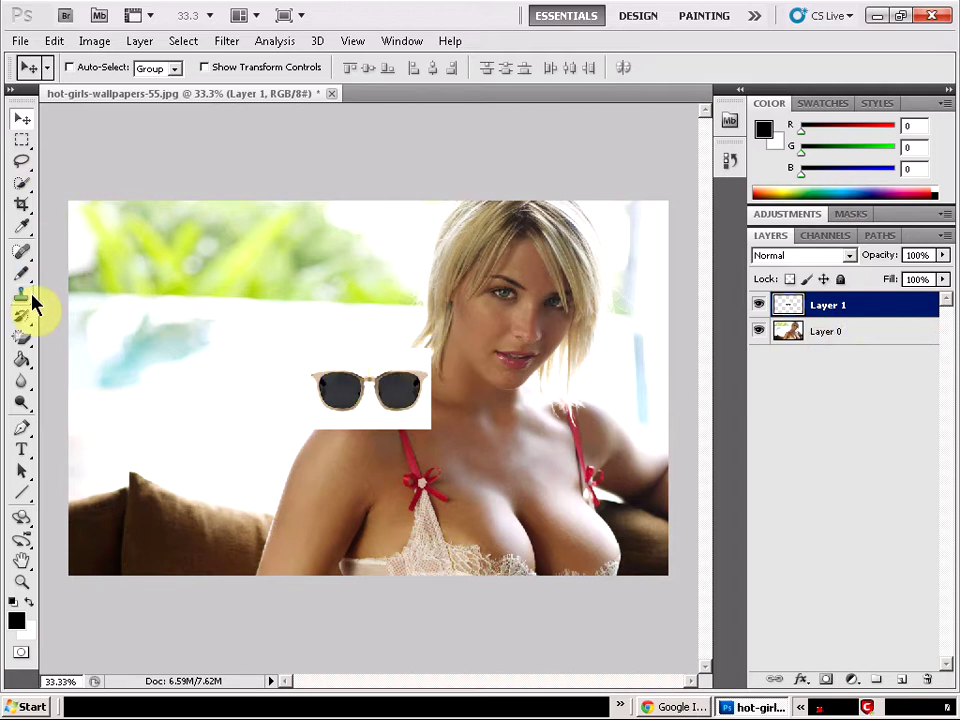
- Erase the sunglasses' white background with the Magic Eraser and move them onto the face
left_click(23, 340)
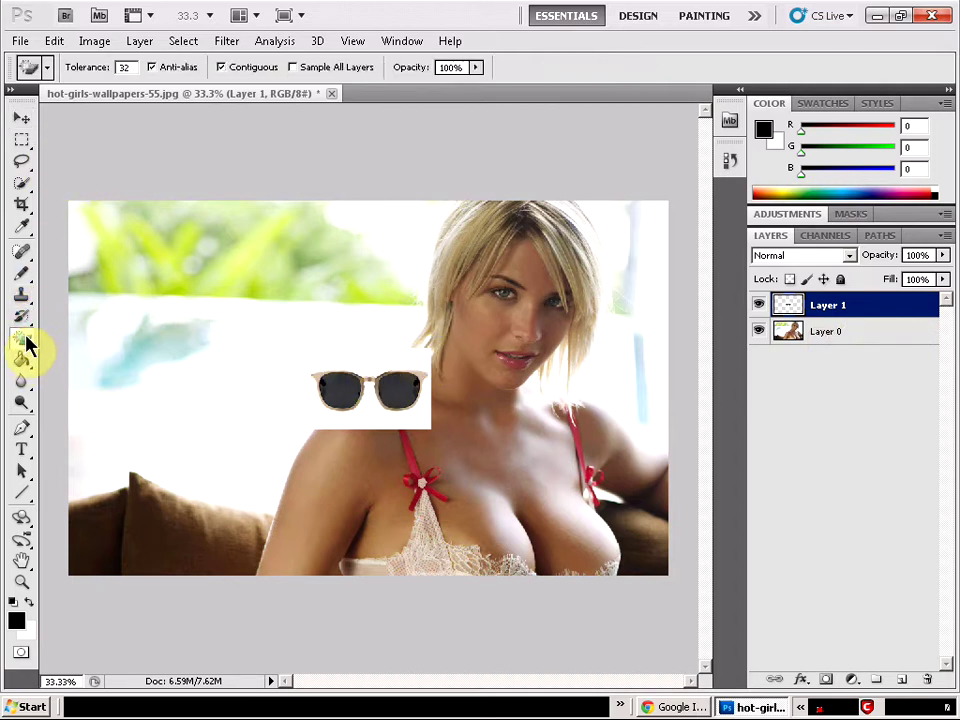
left_click(324, 417)
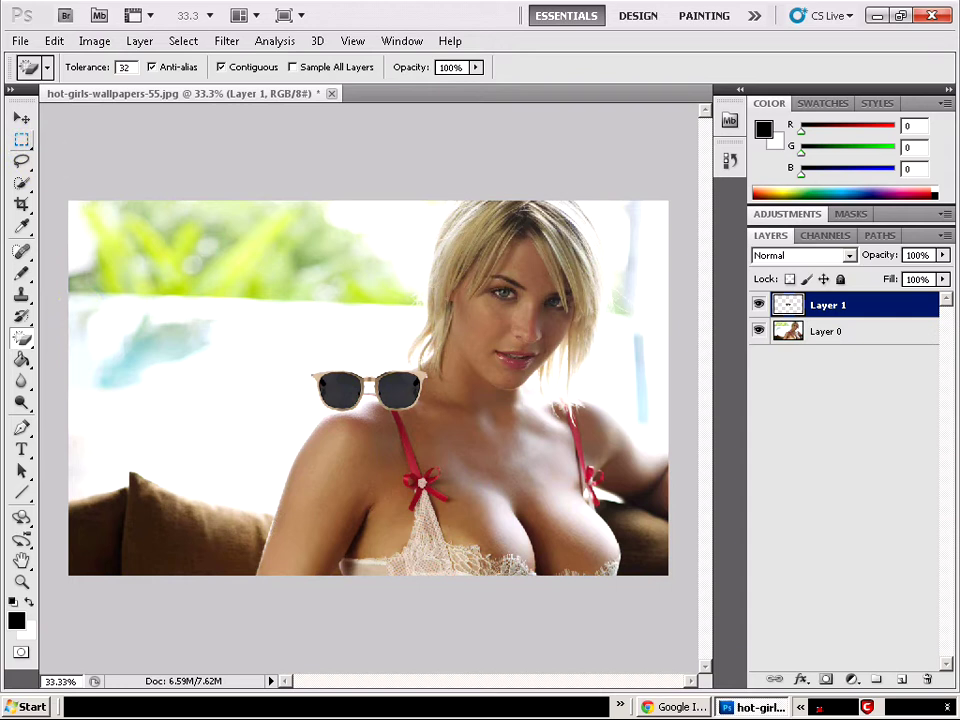
key("ctrl+t")
left_click_drag(403, 392, 566, 302)
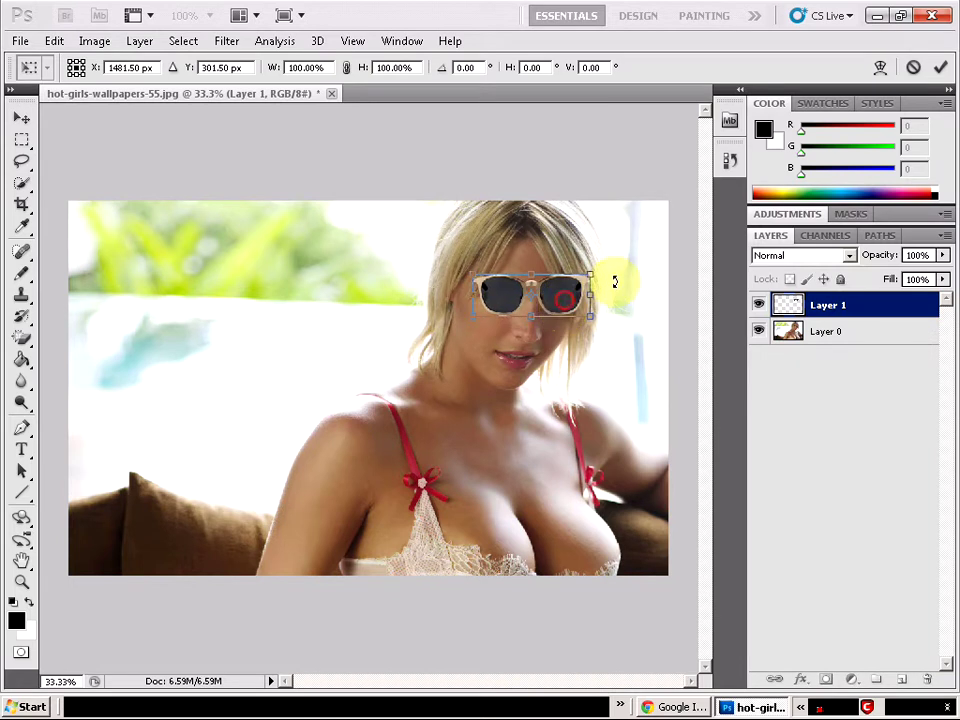
- Rotate and lower the sunglasses to fit across the eyes, then apply the transform
left_click_drag(598, 263, 600, 271)
left_click_drag(553, 302, 553, 308)
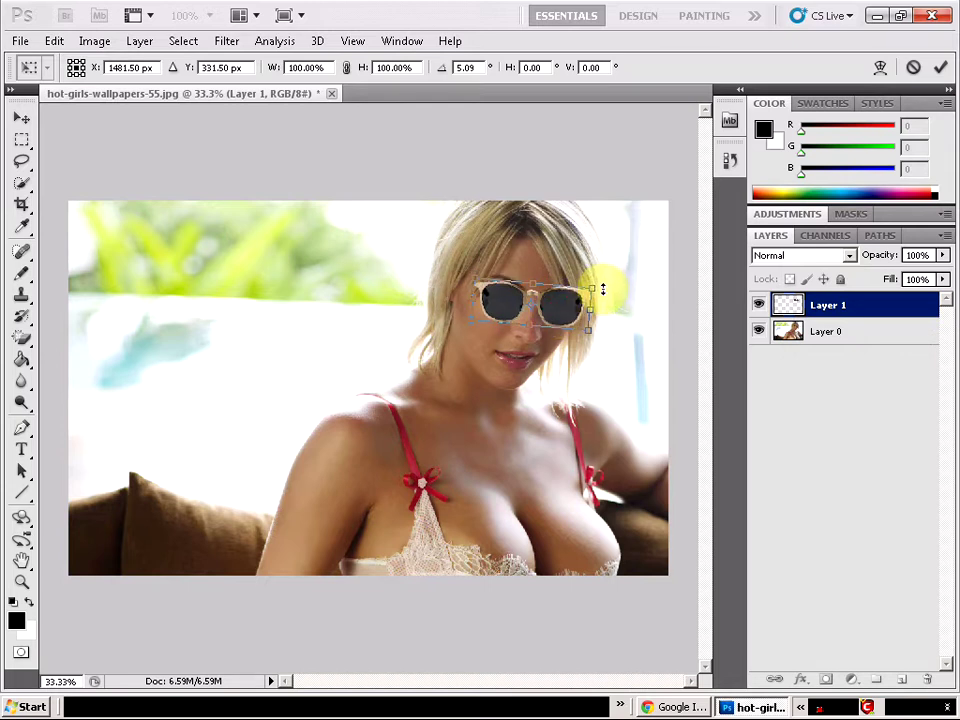
left_click_drag(604, 281, 558, 306)
left_click(22, 141)
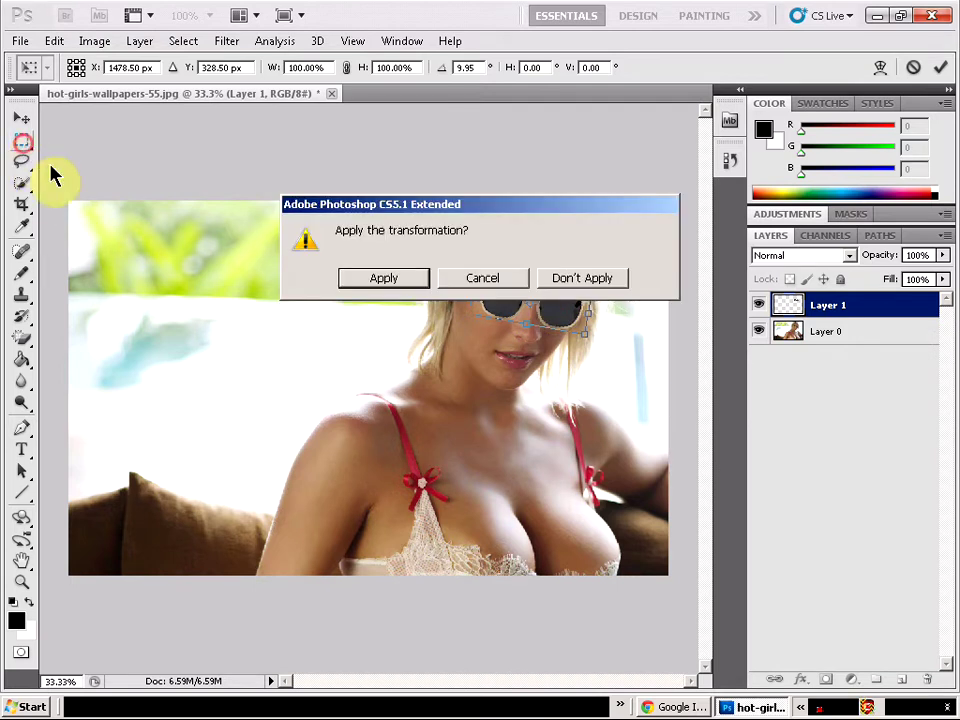
left_click(382, 278)
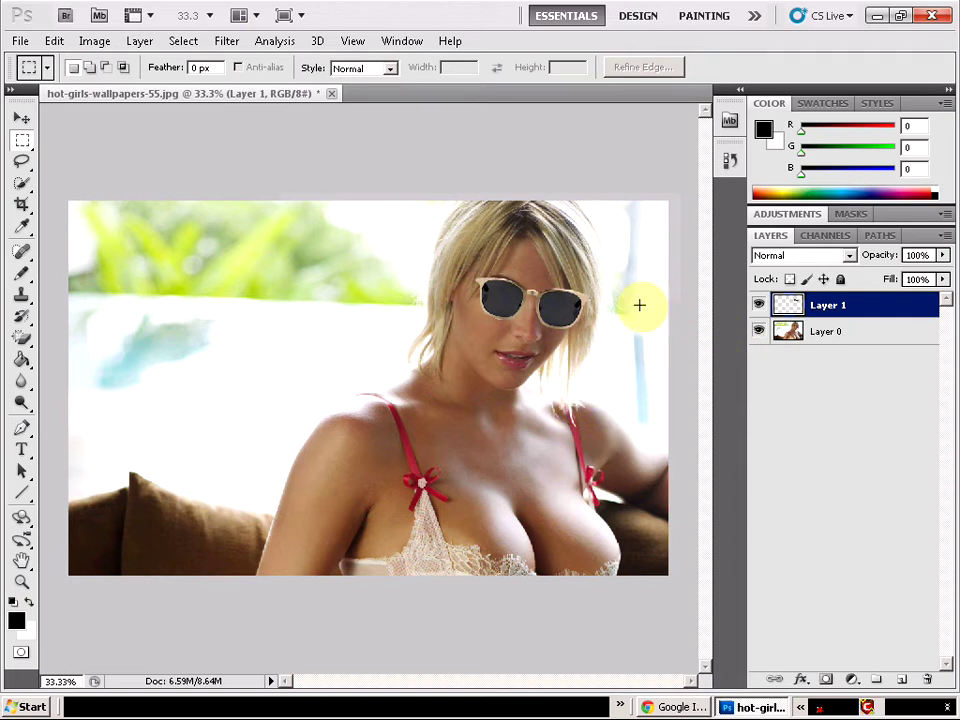
- Hide and re-show the sunglasses layer to compare the result
left_click(760, 308)
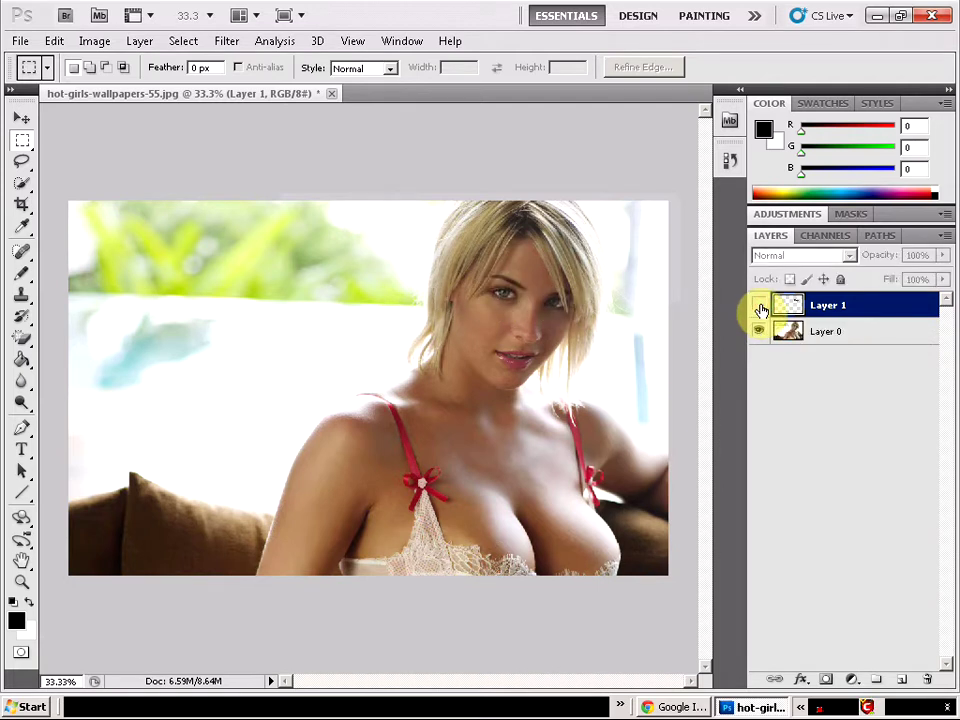
left_click(866, 333)
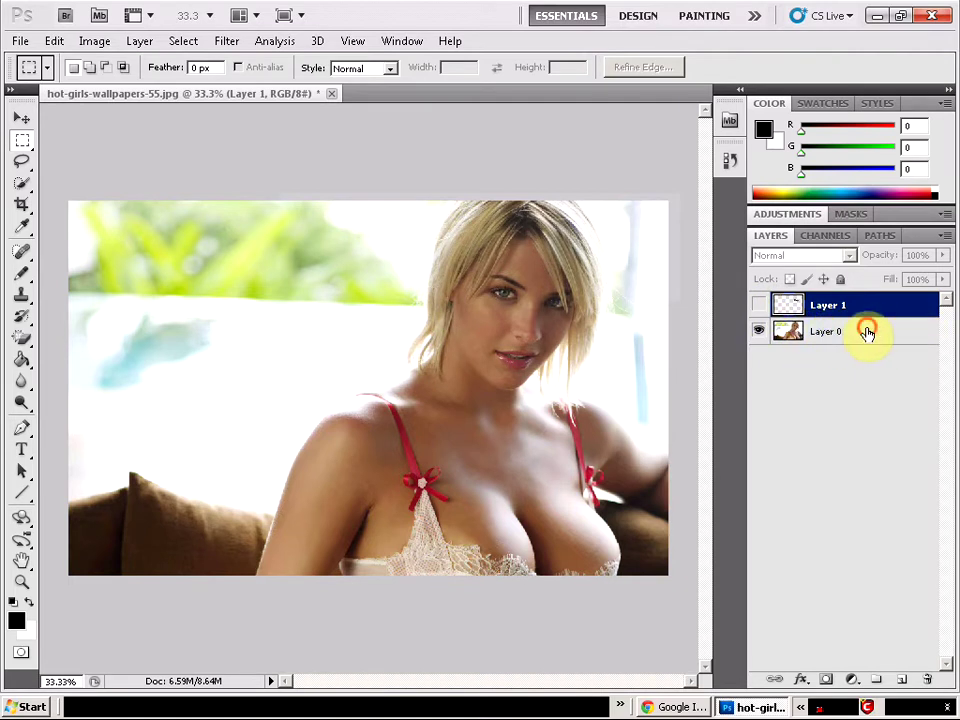
left_click(760, 306)
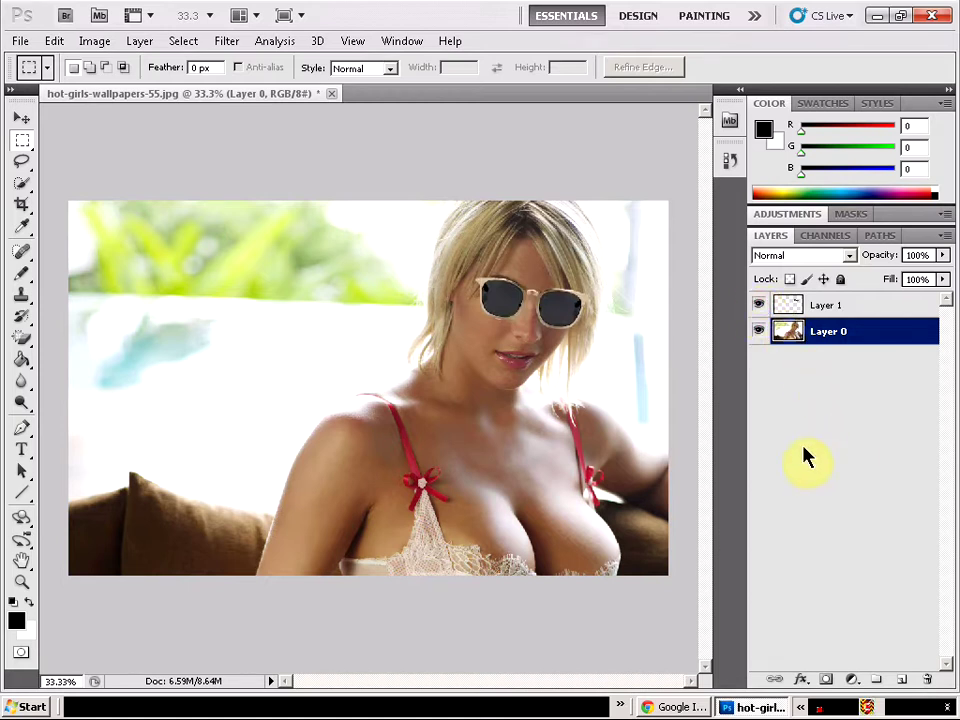
- Copy the cartoon nose drawing from the browser's image results
key("alt+Tab")
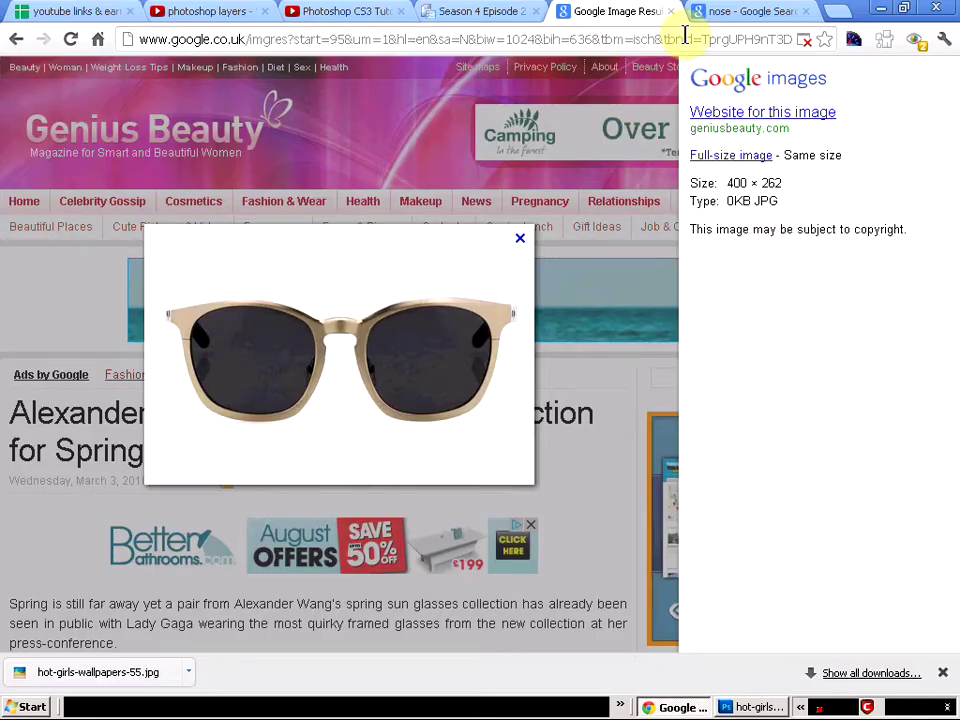
left_click(735, 14)
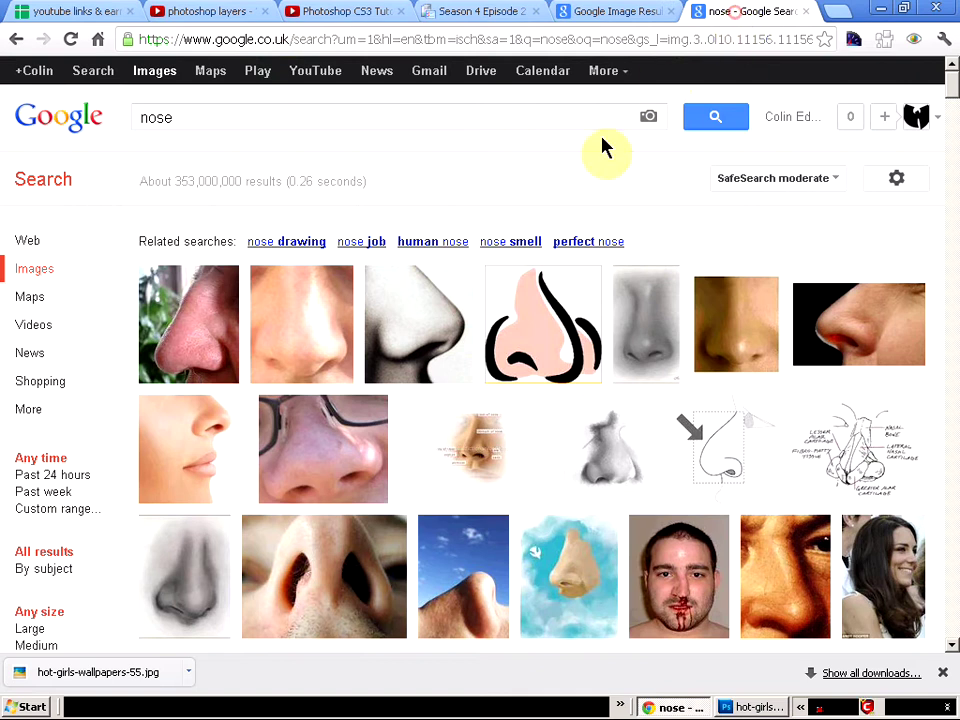
right_click(536, 358)
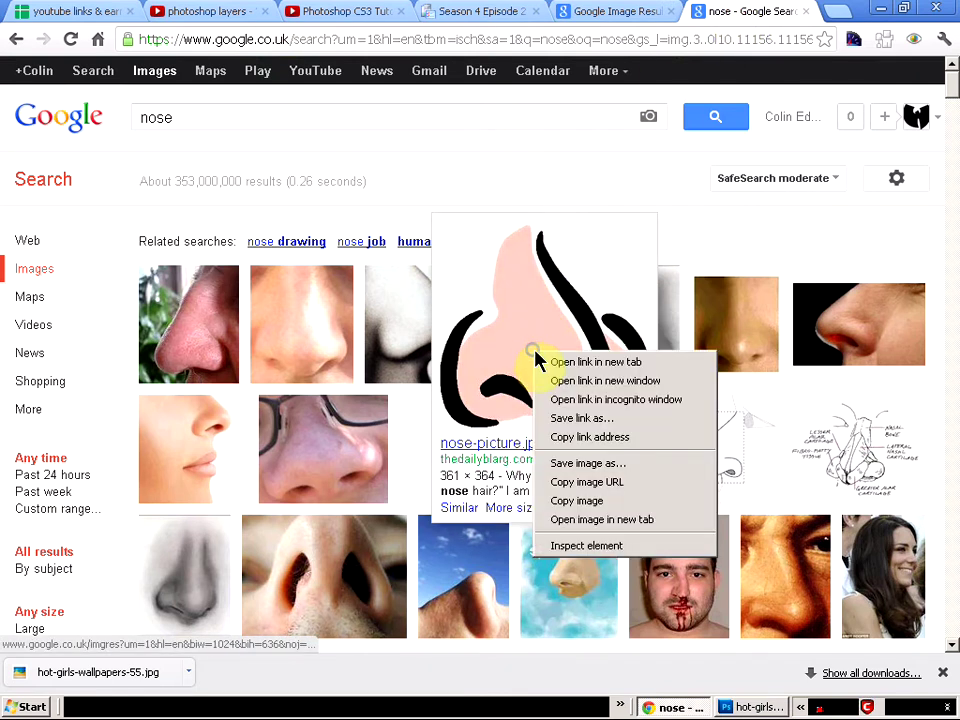
left_click(609, 500)
key("alt+Tab")
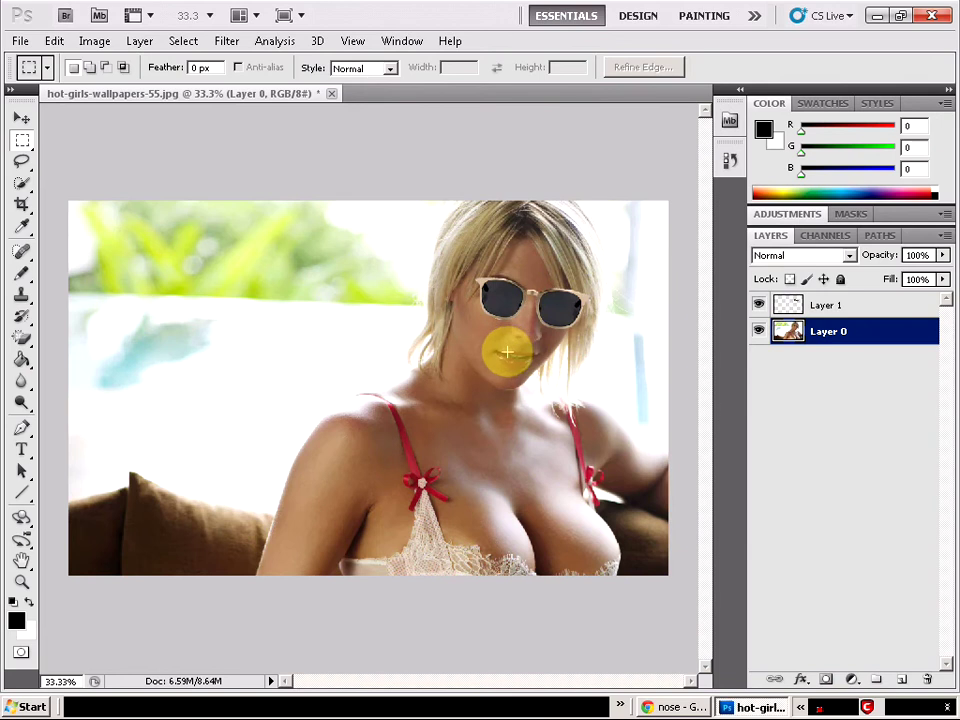
- Paste the nose as Layer 2, move it under the sunglasses, and erase its white patches
key("ctrl+v")
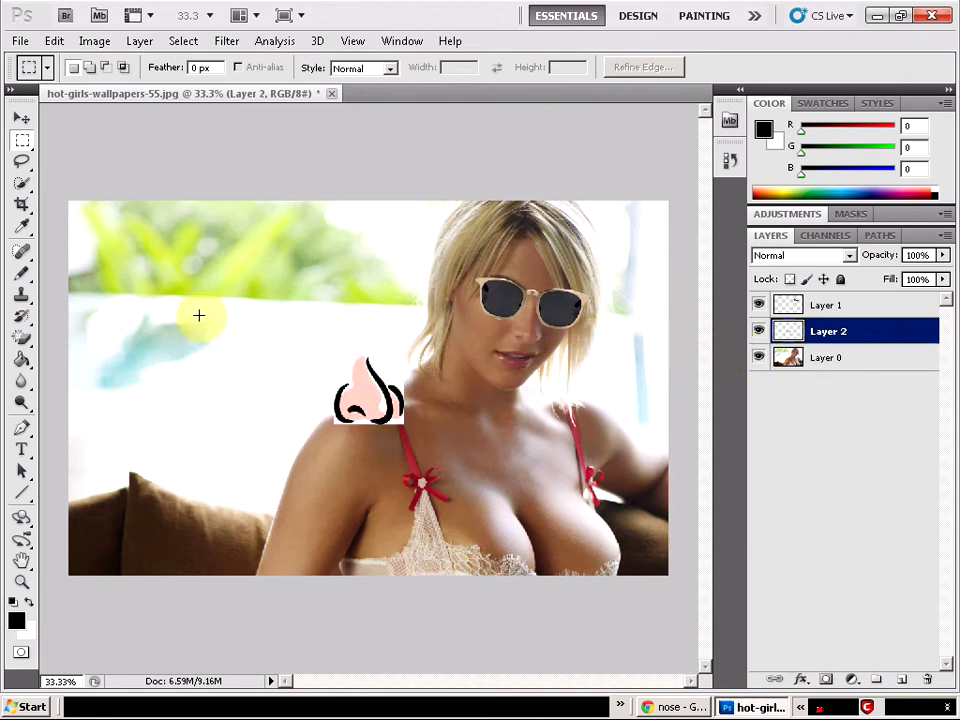
left_click(22, 119)
mouse_move(377, 416)
left_mouse_down()
mouse_move(525, 335)
mouse_move(531, 341)
mouse_move(450, 384)
mouse_move(487, 336)
mouse_move(516, 329)
mouse_move(526, 339)
mouse_move(512, 342)
left_mouse_up()
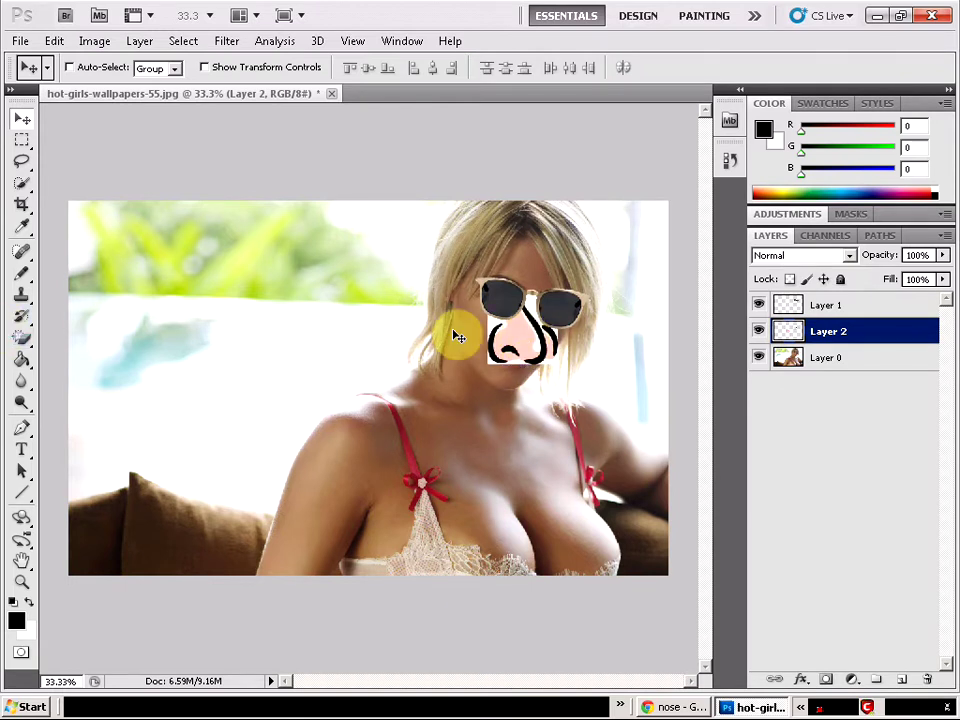
left_click(22, 340)
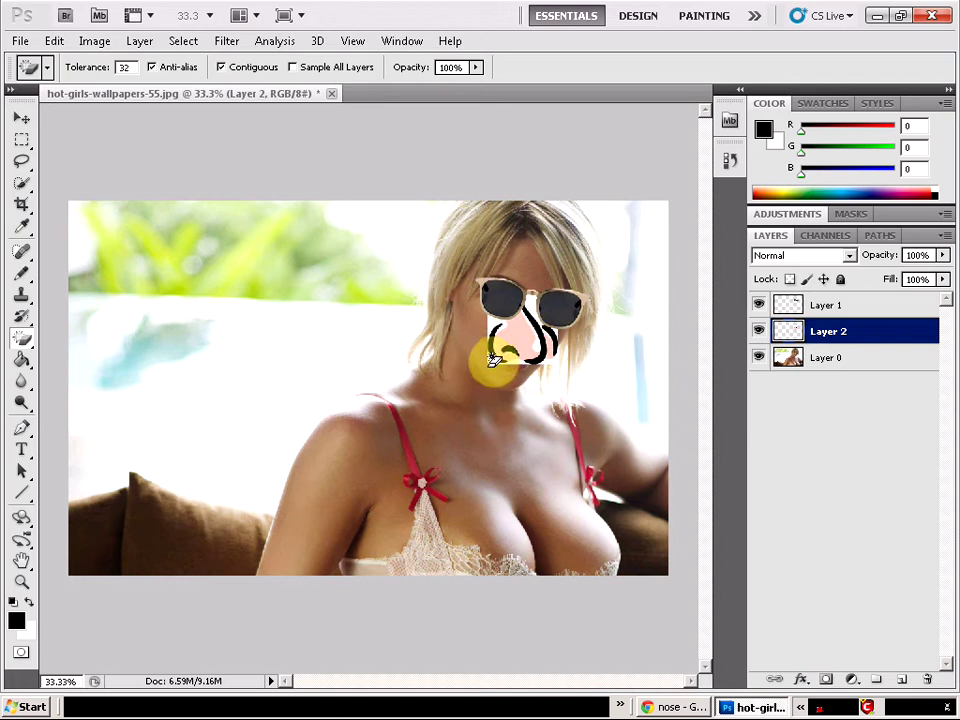
left_click(491, 322)
left_click(540, 336)
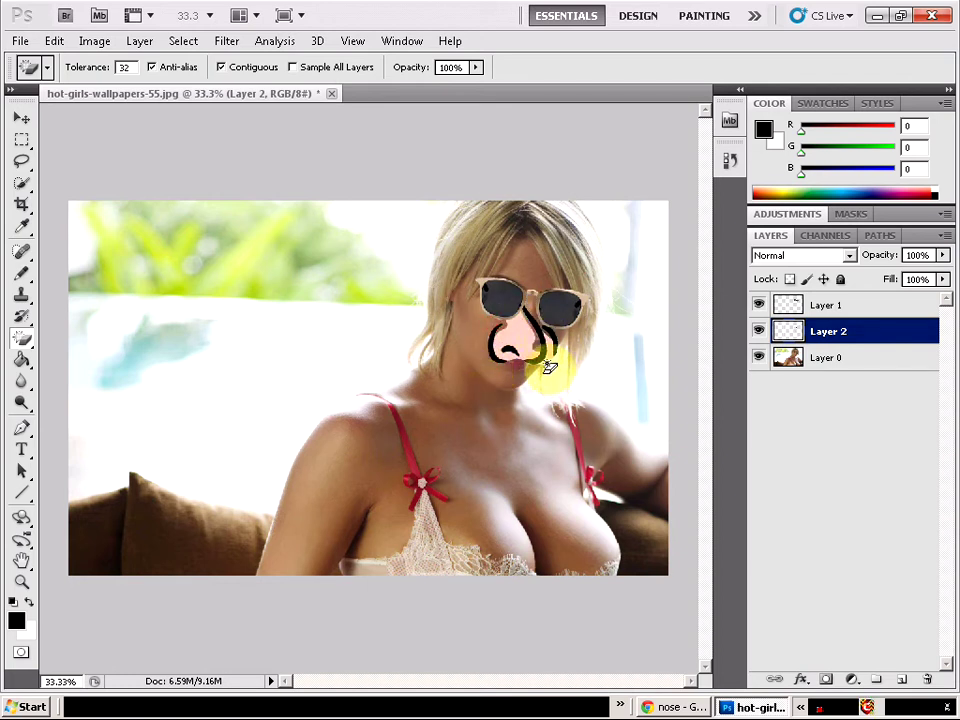
key("ctrl+t")
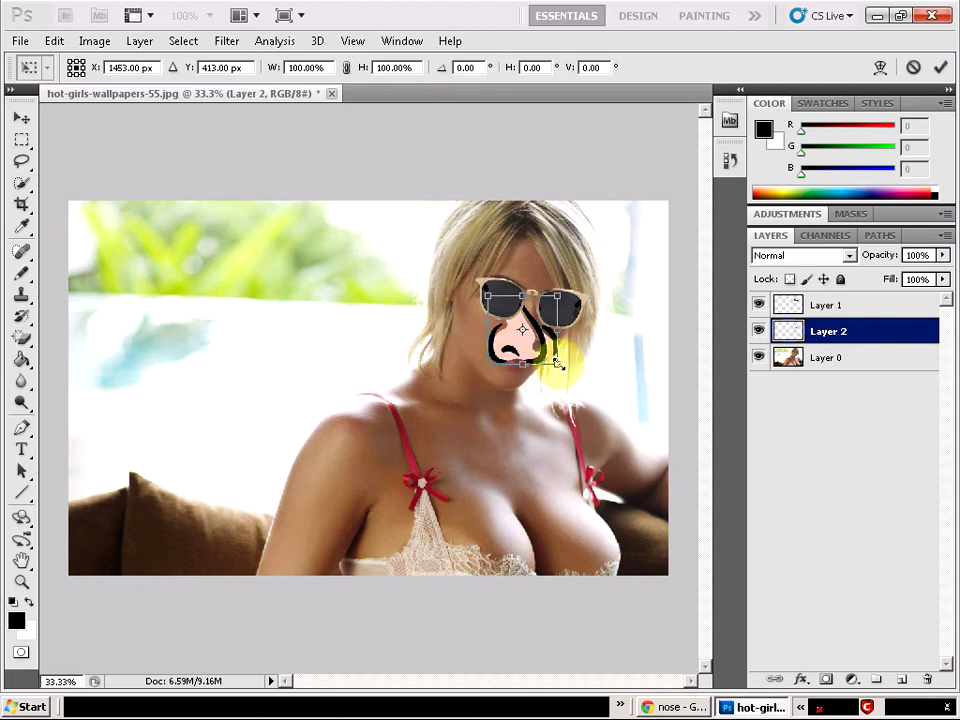
- Shrink the nose to about 90%, rotate it 10 degrees, apply, and keep it below the sunglasses
left_click_drag(557, 363, 551, 357)
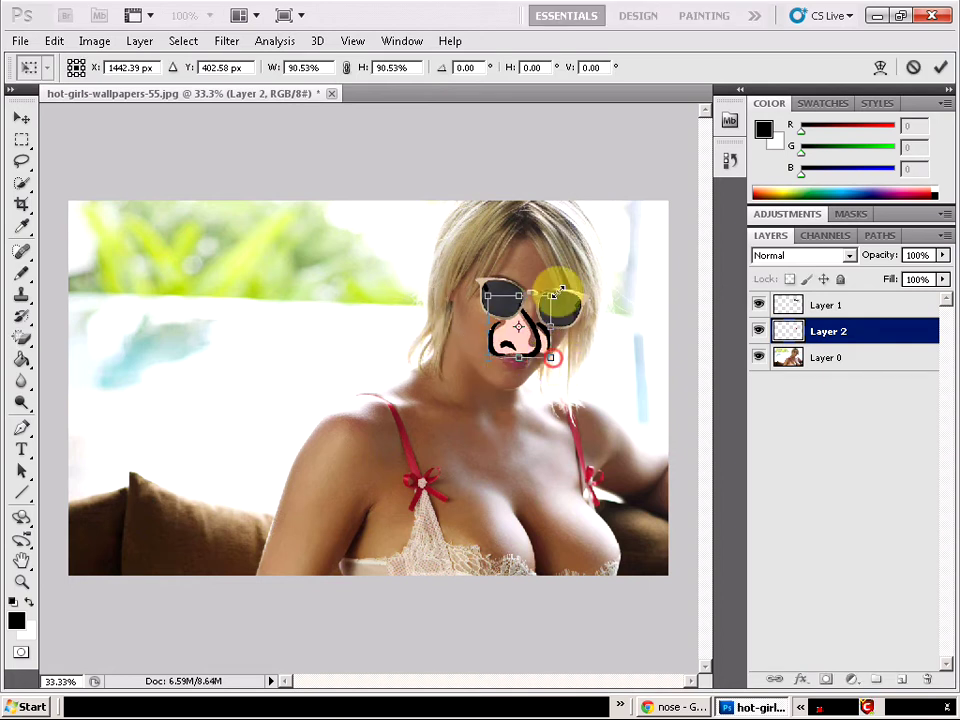
left_click_drag(560, 287, 539, 309)
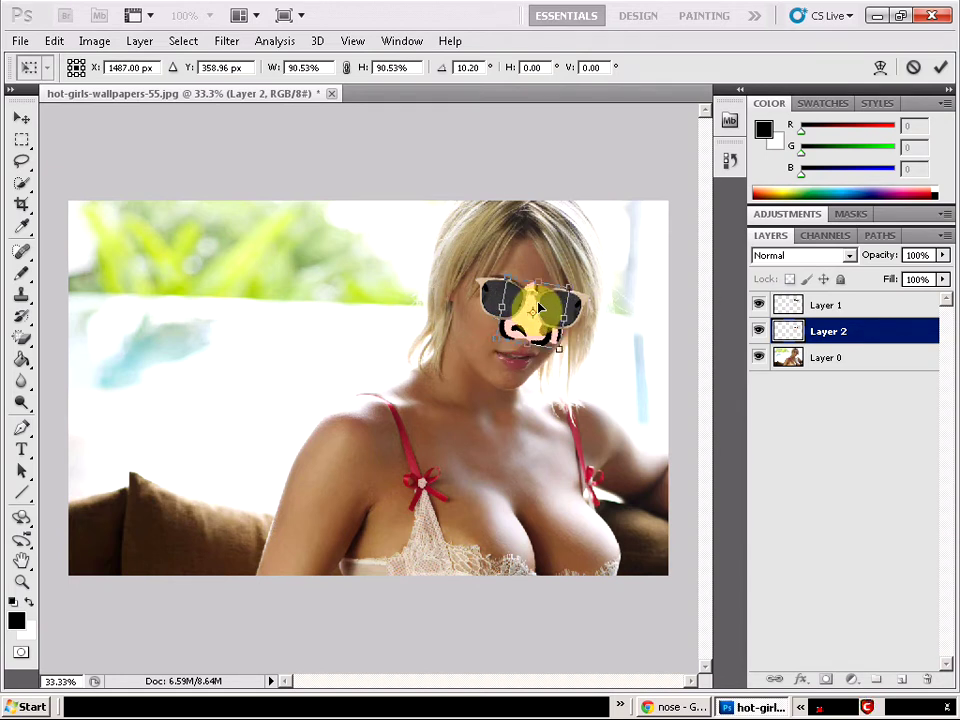
left_click(21, 140)
left_click(415, 278)
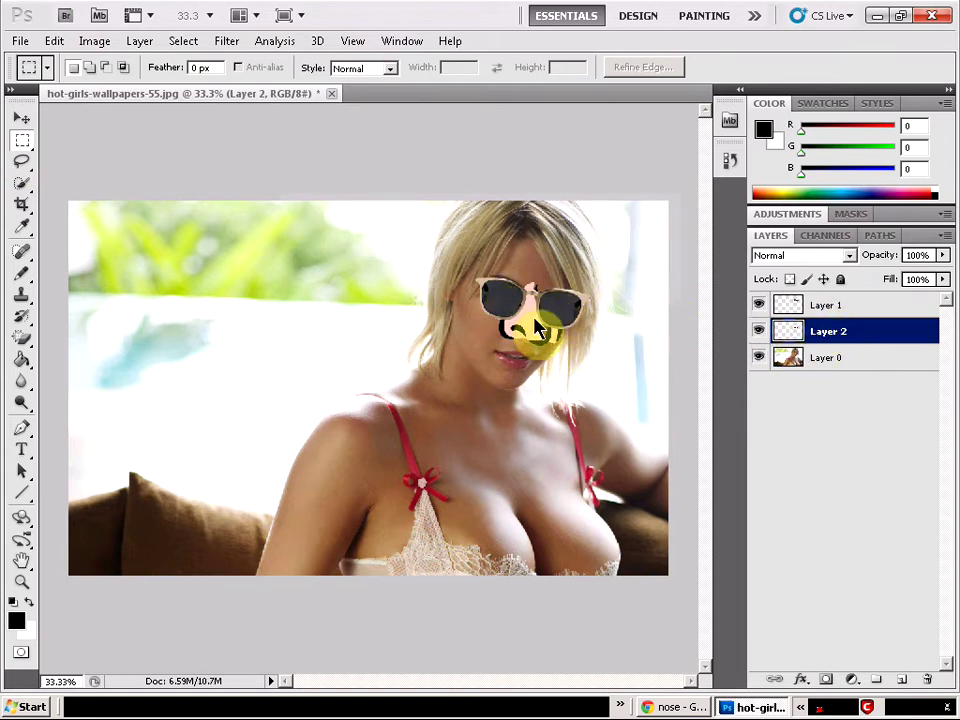
left_click_drag(842, 332, 843, 305)
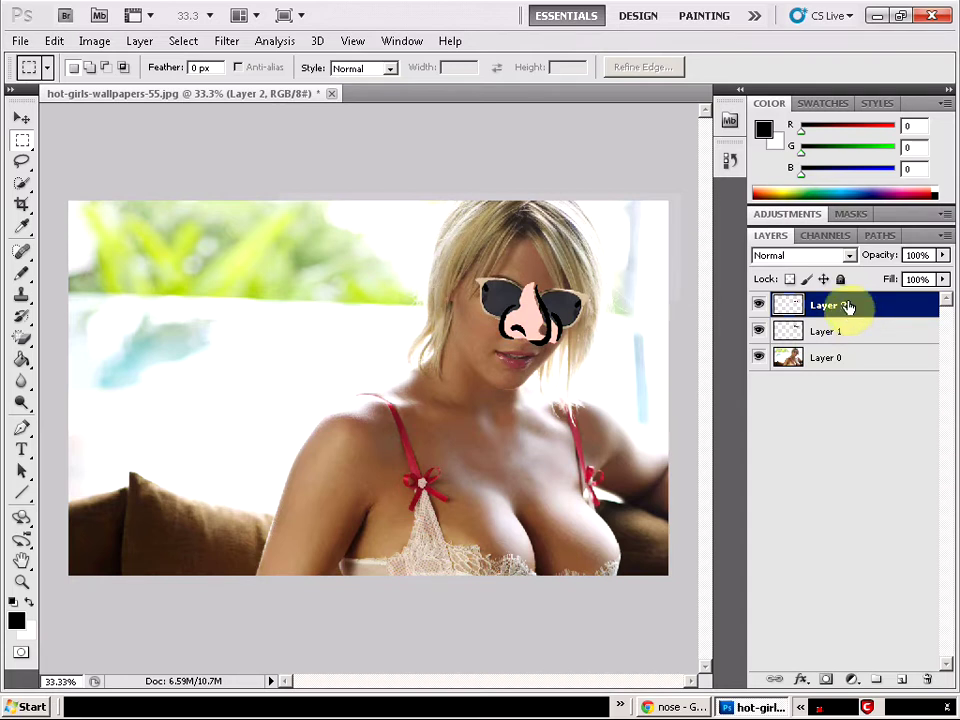
left_click_drag(847, 309, 847, 331)
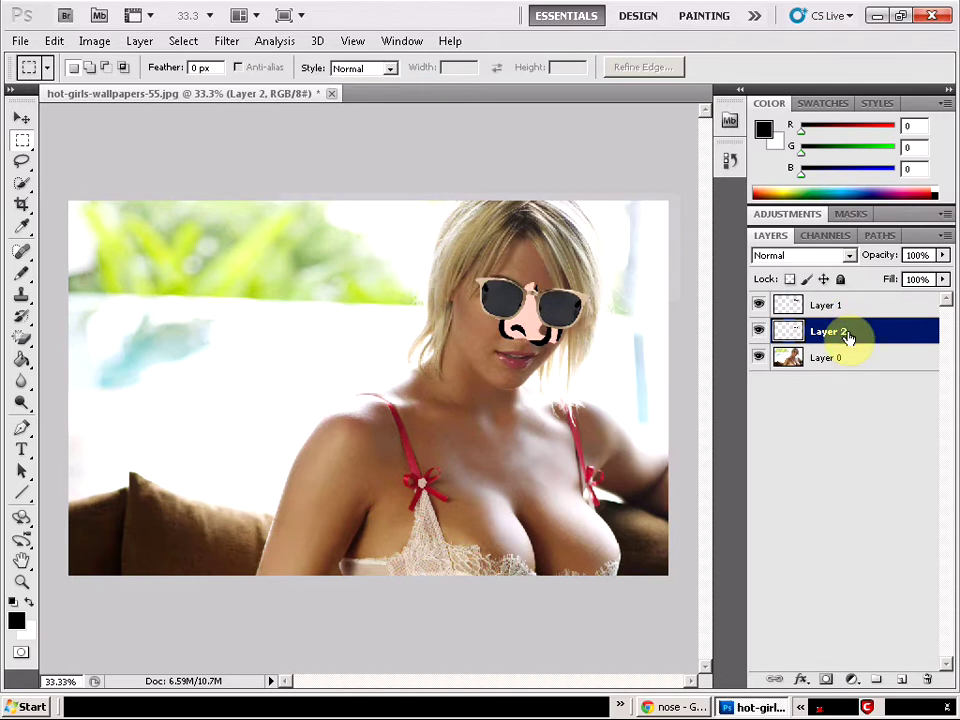
- Rename Layer 2, holding the nose drawing, to 'nose'
right_click(845, 332)
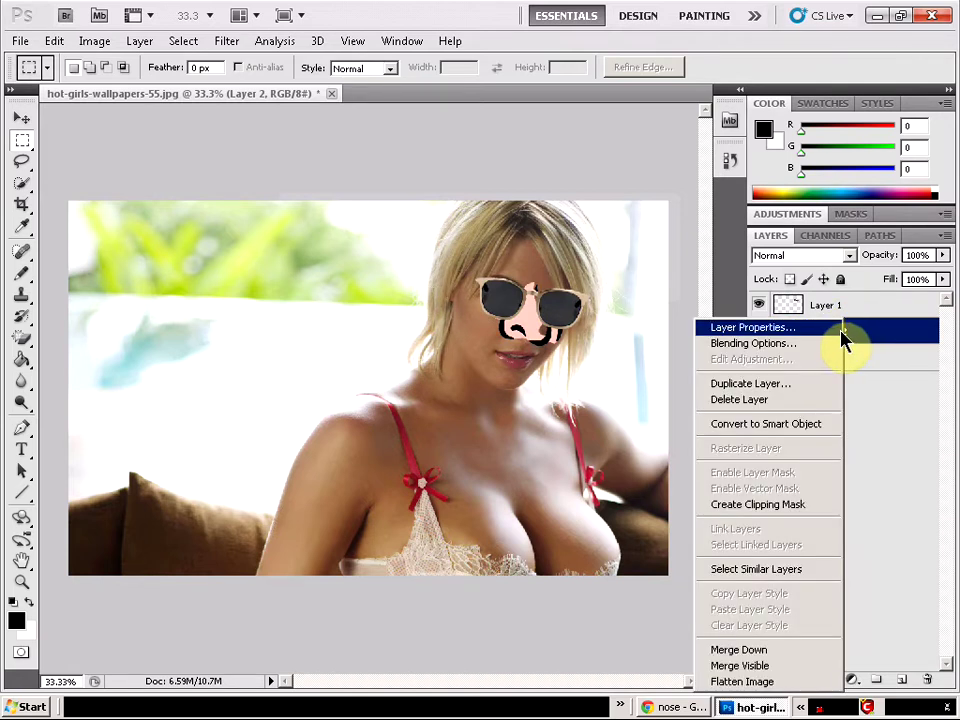
left_click(866, 330)
left_click(759, 331)
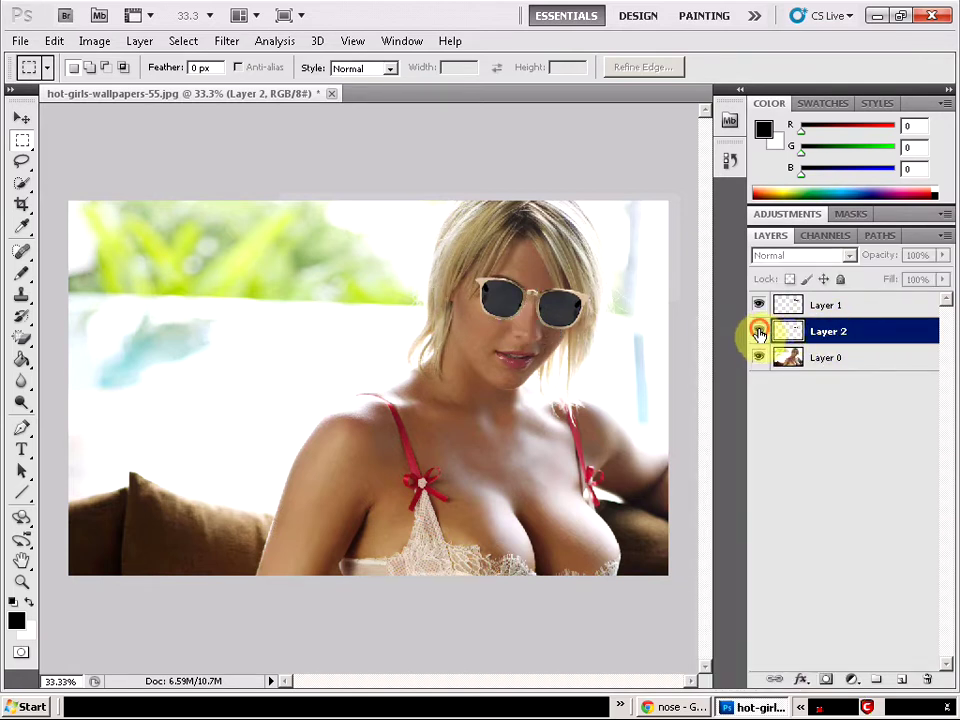
left_click(759, 331)
right_click(842, 332)
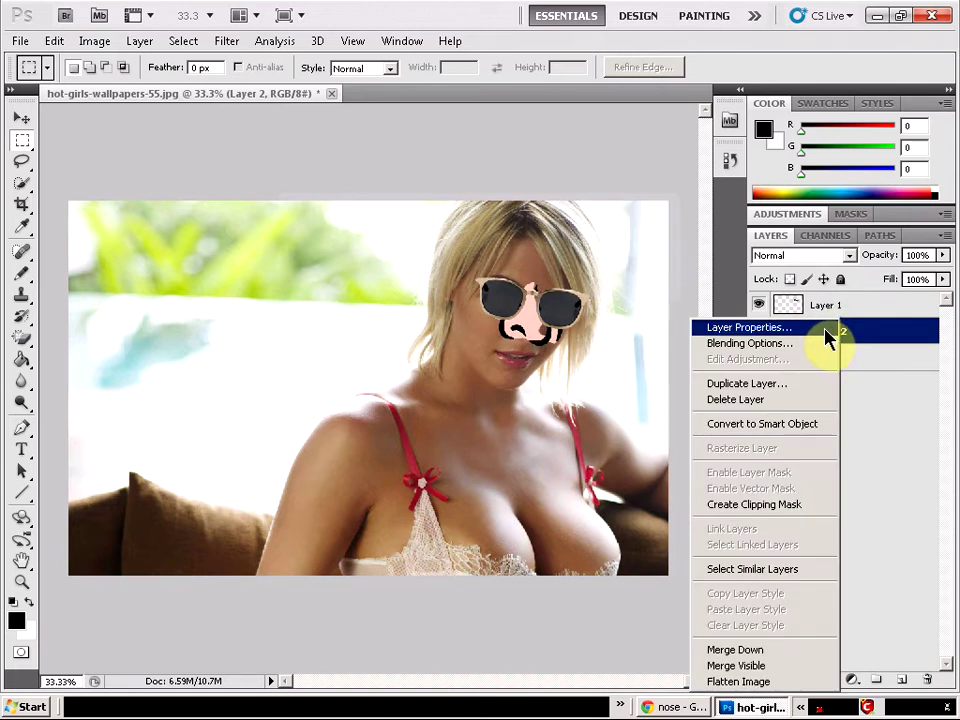
left_click(825, 328)
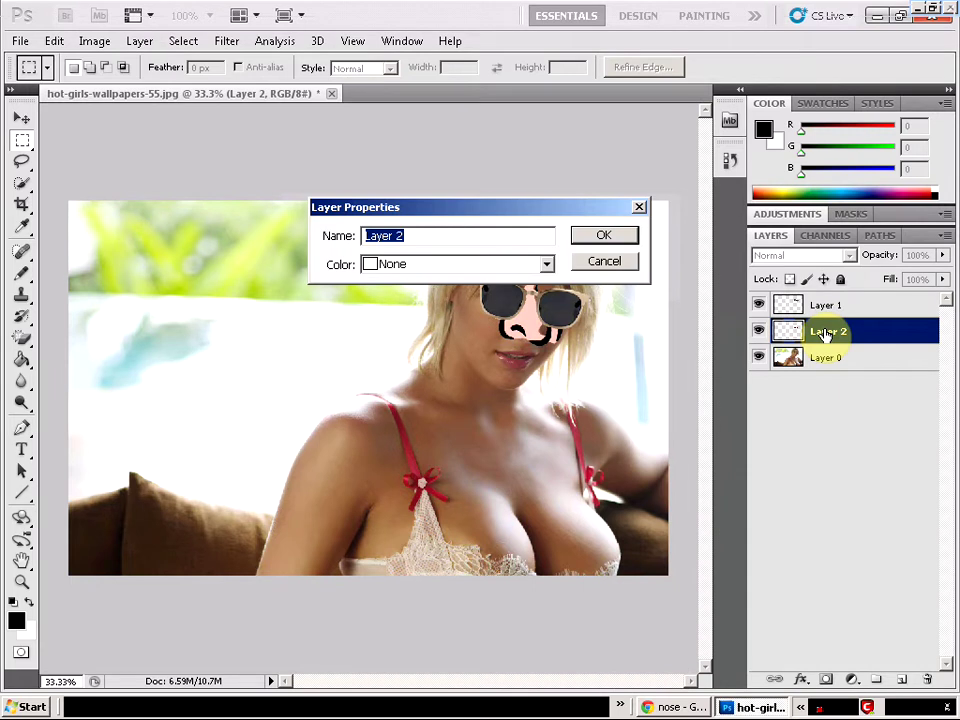
type("nose")
key("Return")
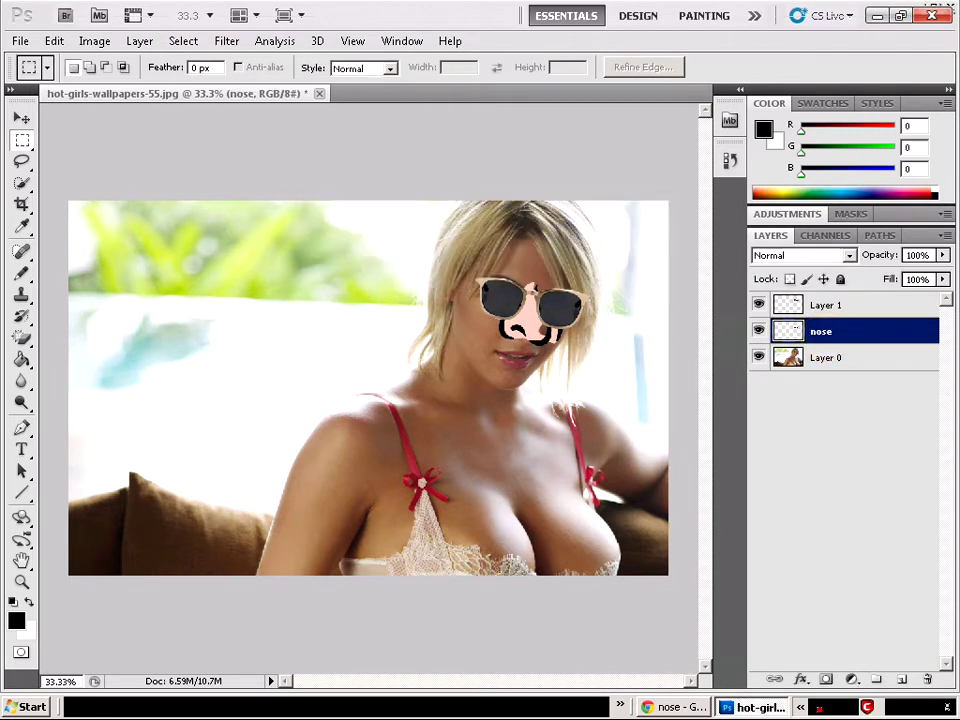
- Rename Layer 1, holding the sunglasses, to 'shades'
left_click(846, 314)
right_click(846, 314)
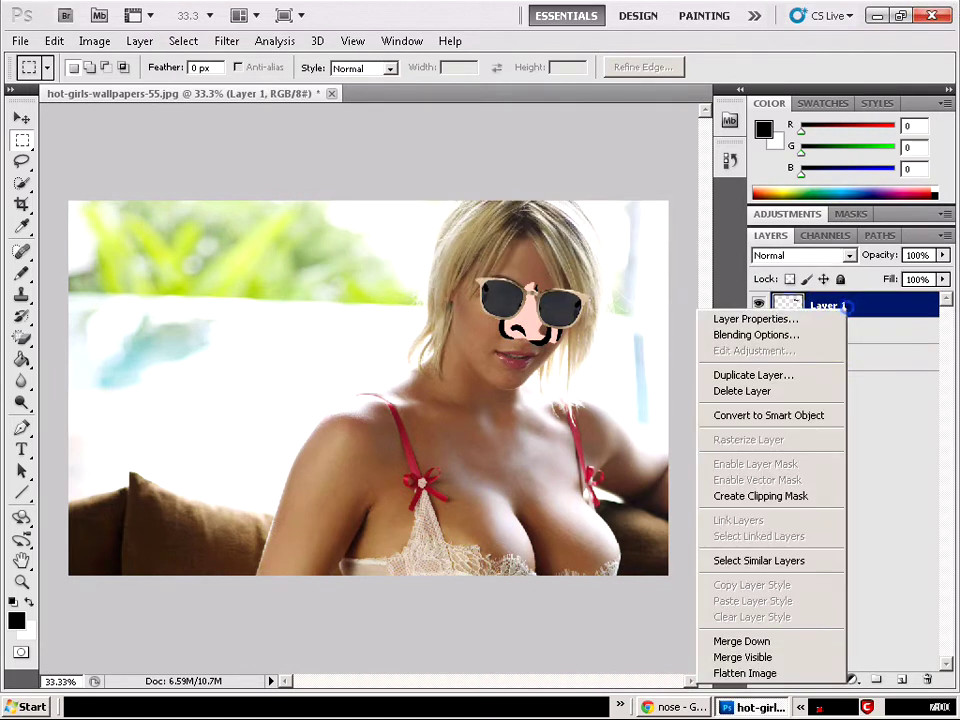
left_click(830, 318)
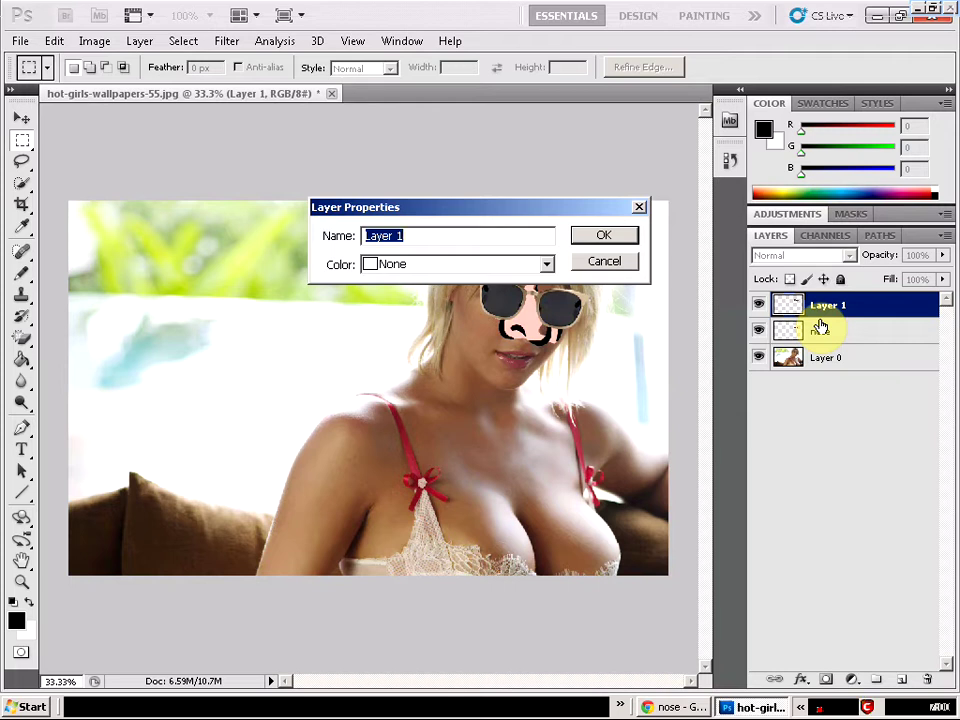
type("shades")
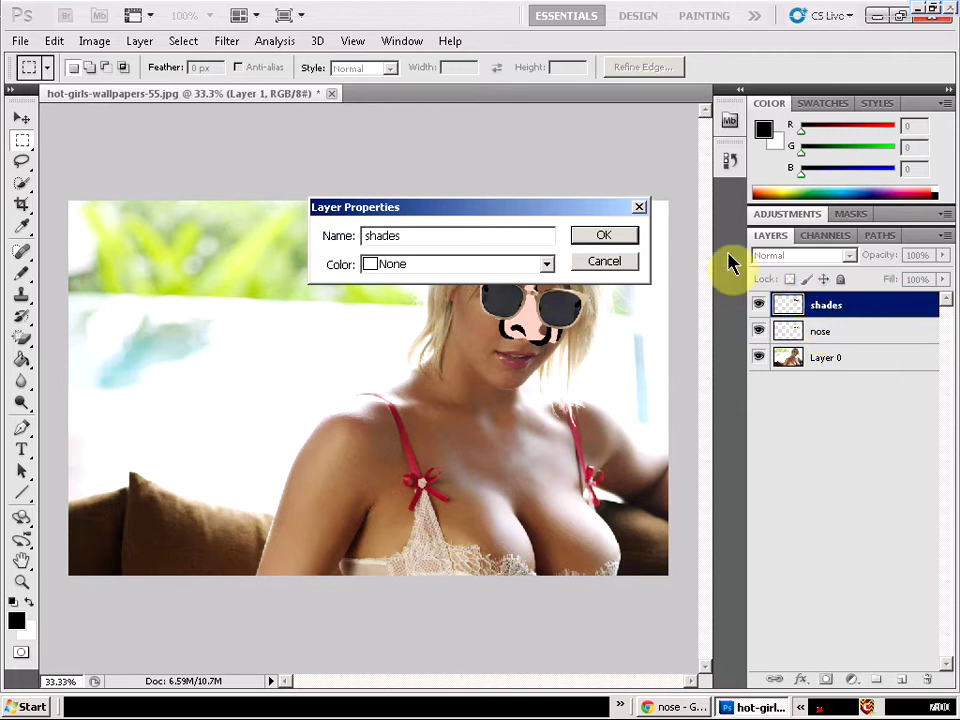
left_click(604, 235)
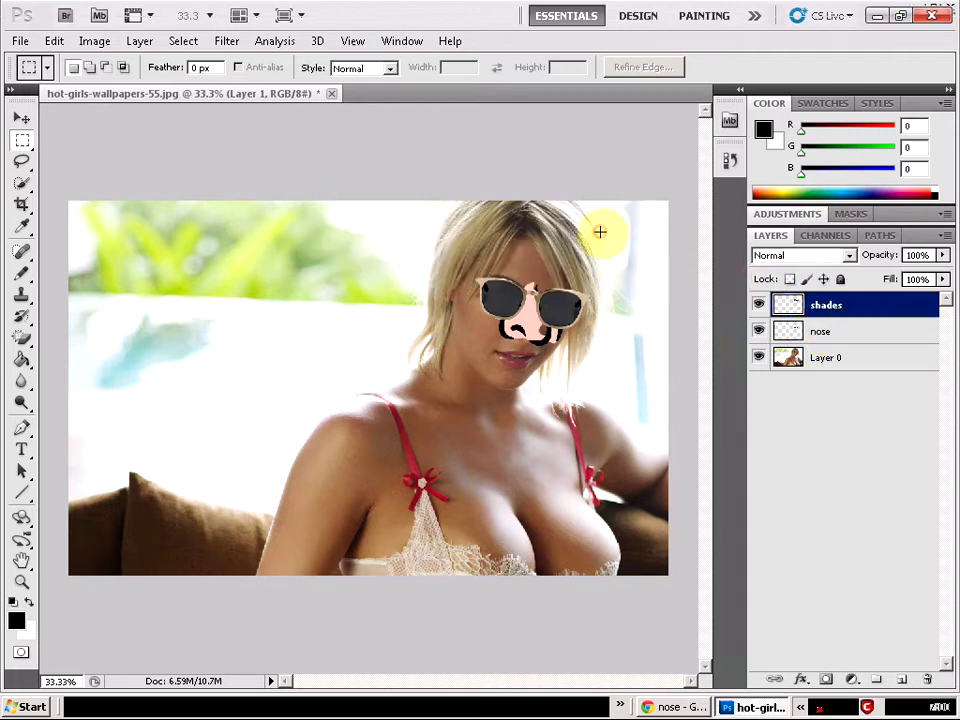
- Toggle the shades and nose layers' visibility, ending with both turned off
left_click(759, 305)
left_click(759, 332)
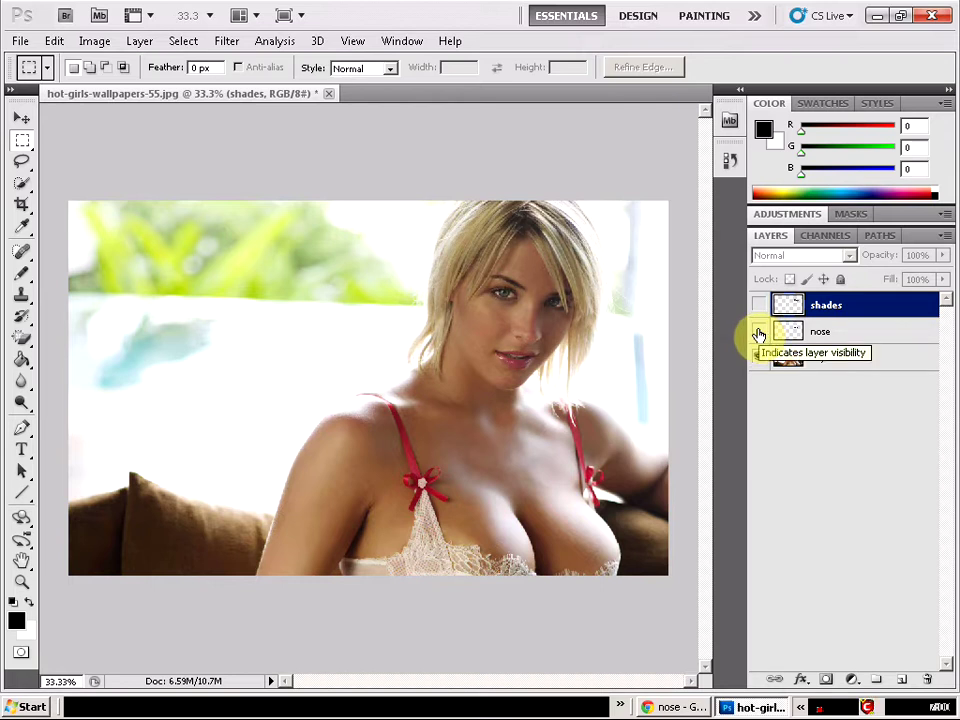
left_click(759, 305)
left_click(759, 331)
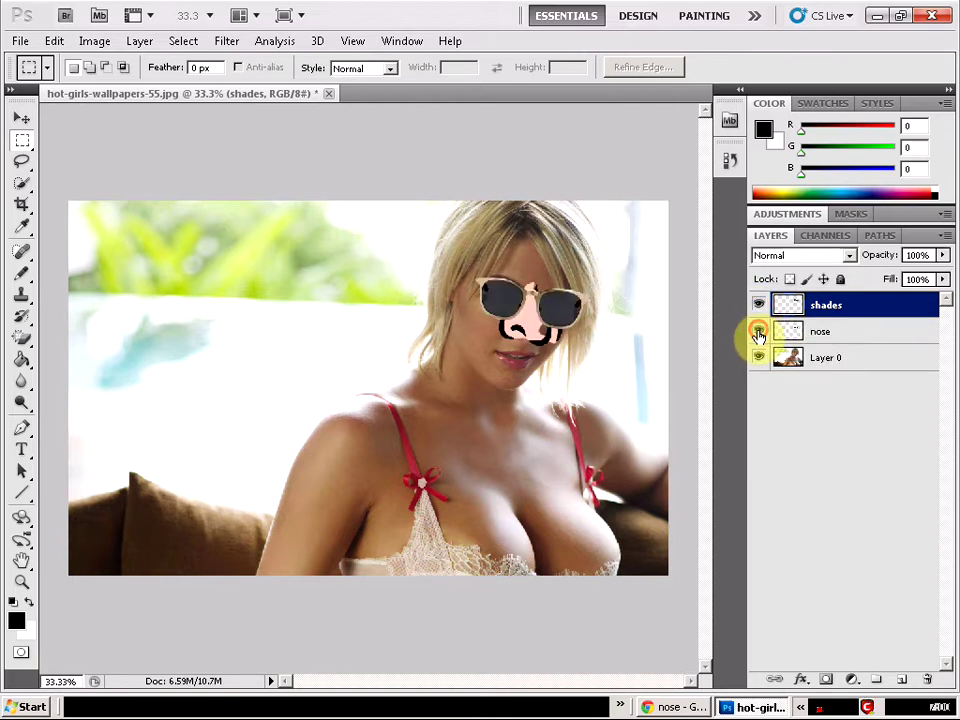
left_click(758, 305)
left_click(759, 331)
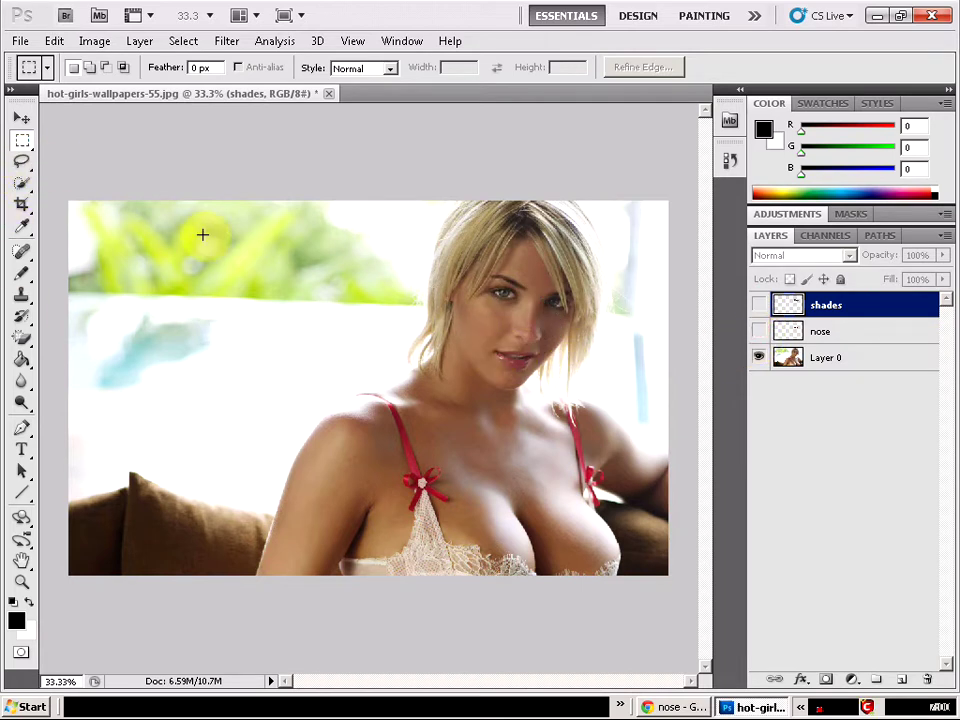
- Marquee the mouth on Layer 0, copy it to a new layer, and reposition that layer
left_click(888, 366)
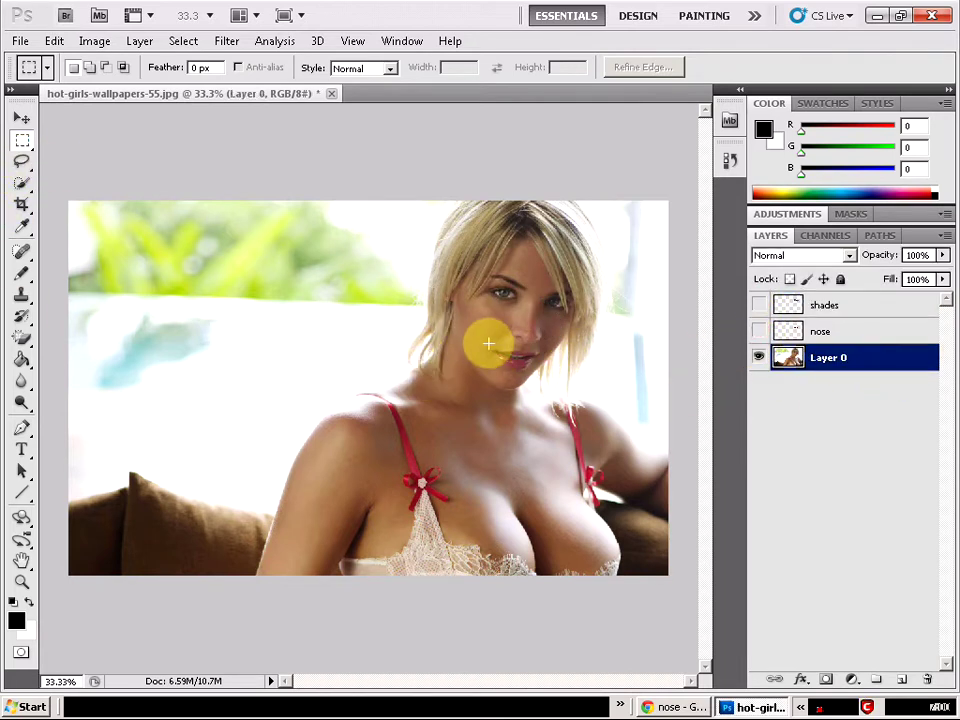
left_click_drag(485, 345, 544, 373)
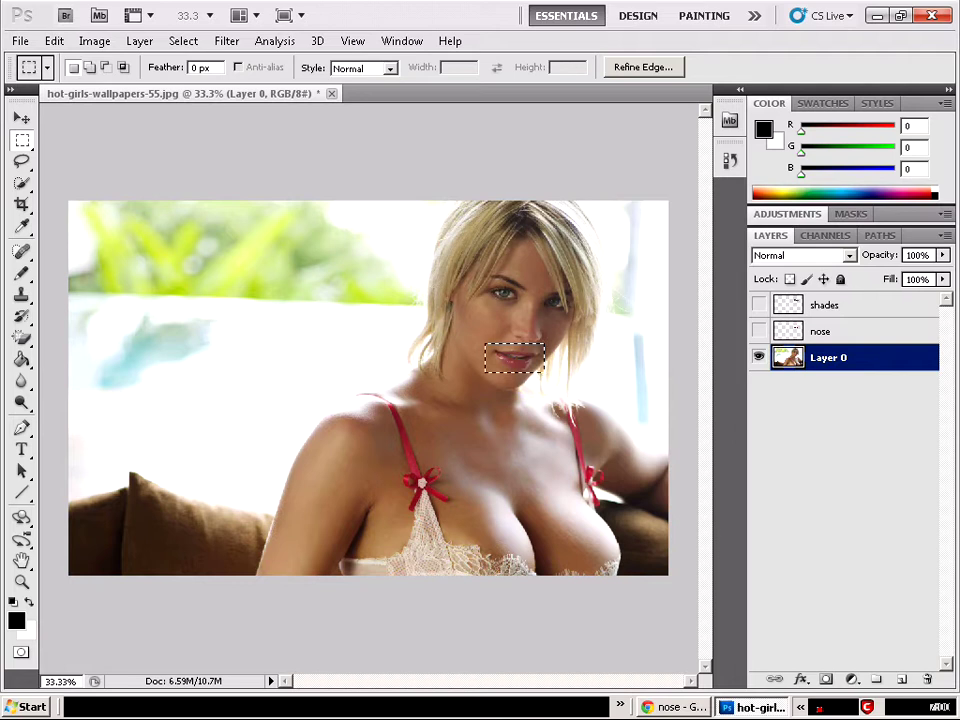
left_click(535, 373)
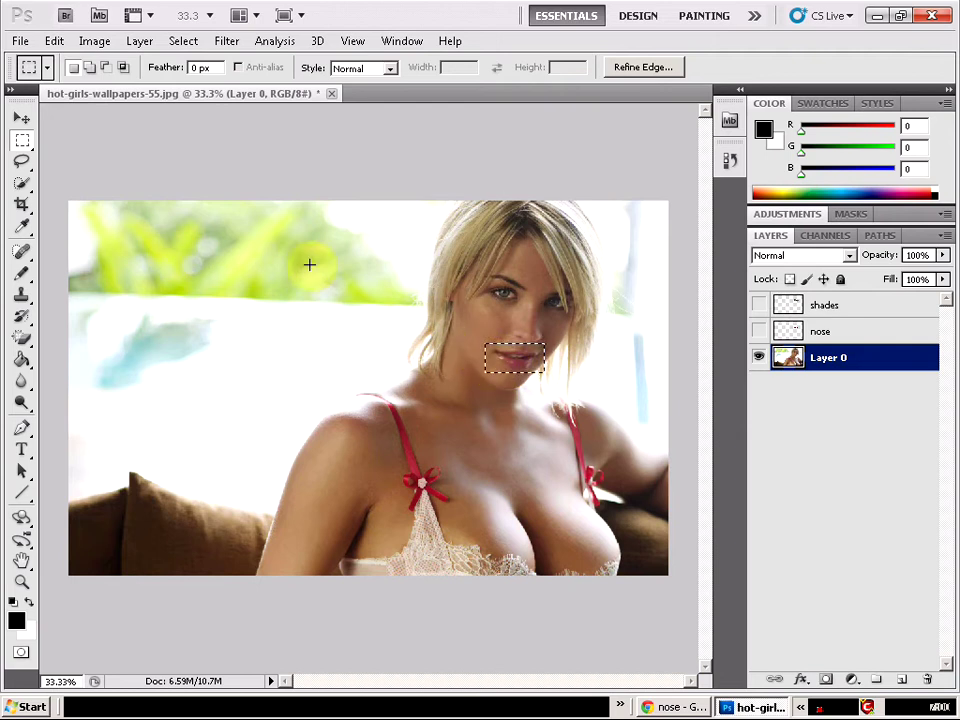
key("ctrl+j")
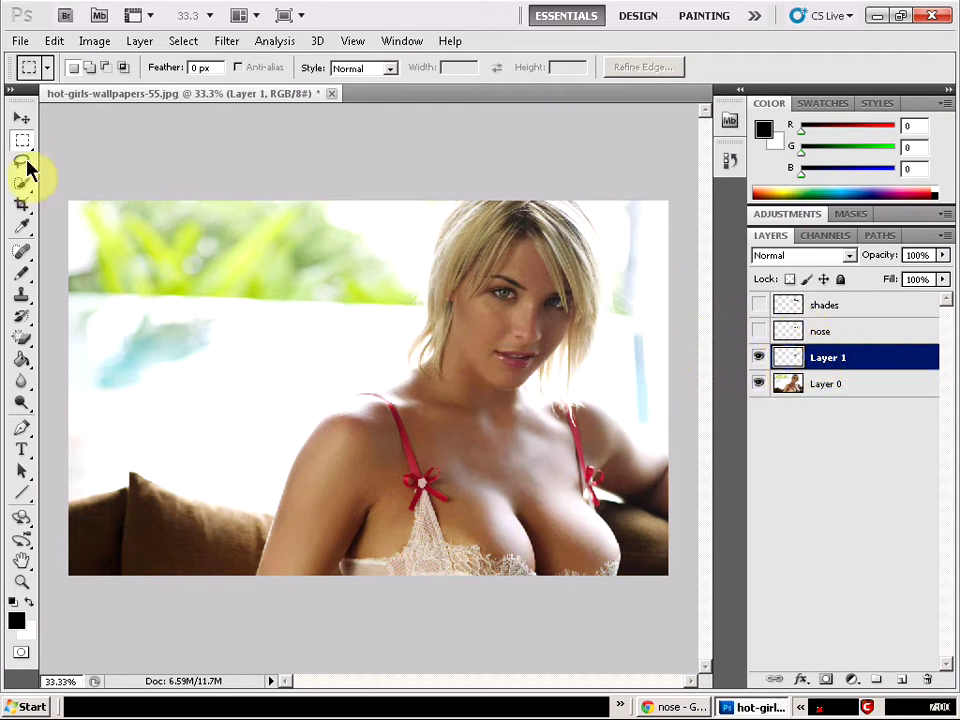
left_click(21, 117)
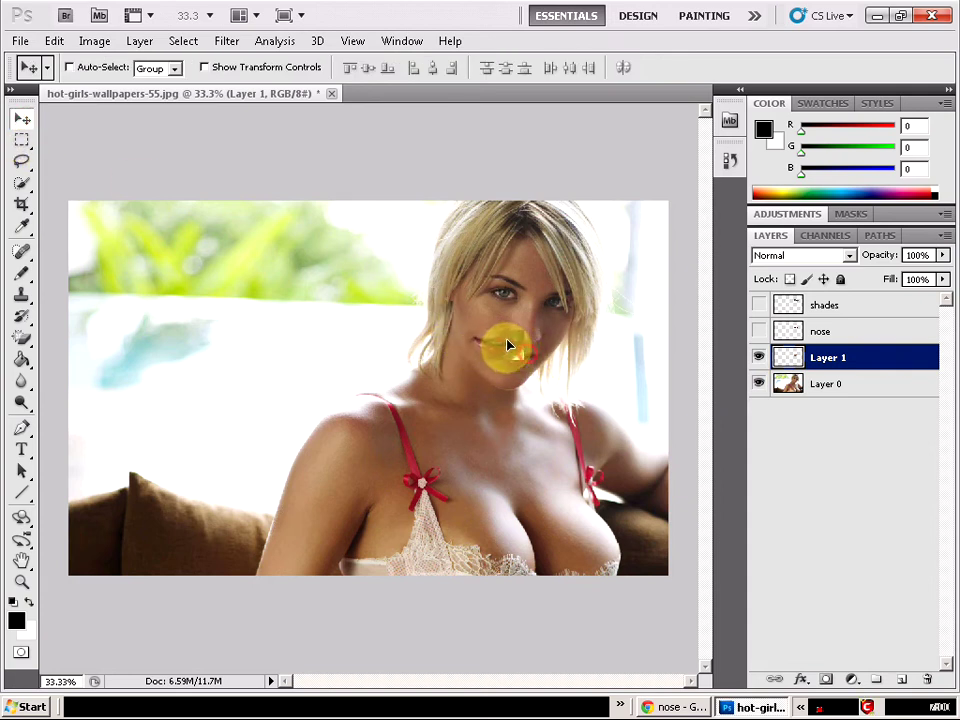
left_click_drag(359, 337, 846, 362)
- Rename Layer 1, holding the copied mouth, to 'lips' via Layer Properties
right_click(846, 362)
left_click(821, 330)
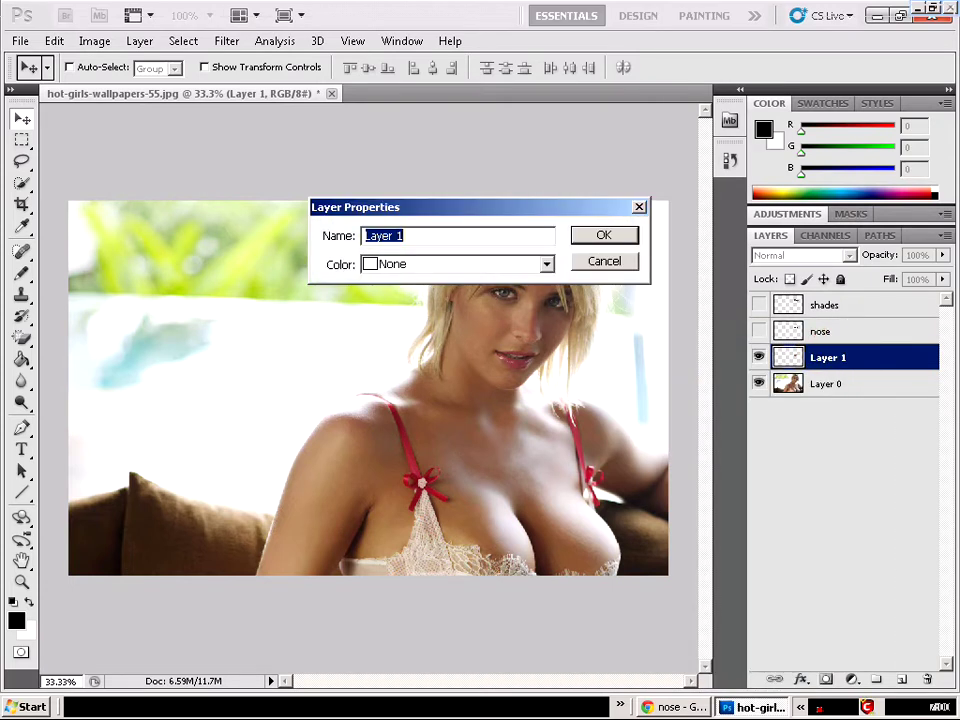
type("lips")
key("Return")
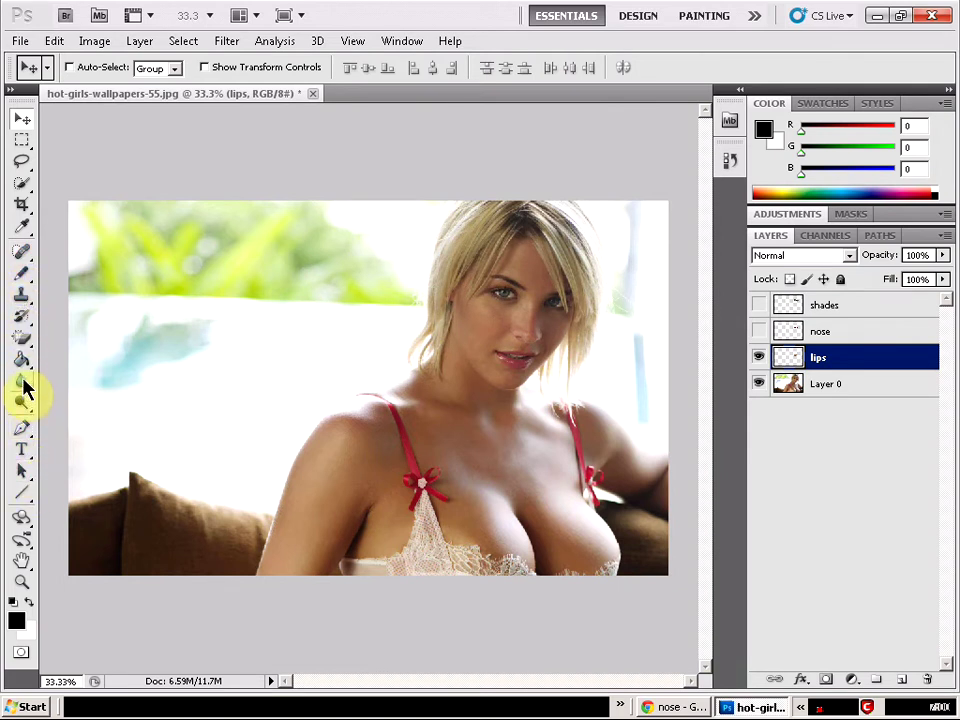
- Zoom in to about 161% around the lips and select the Pencil tool
scroll(530, 370, "up", 3)
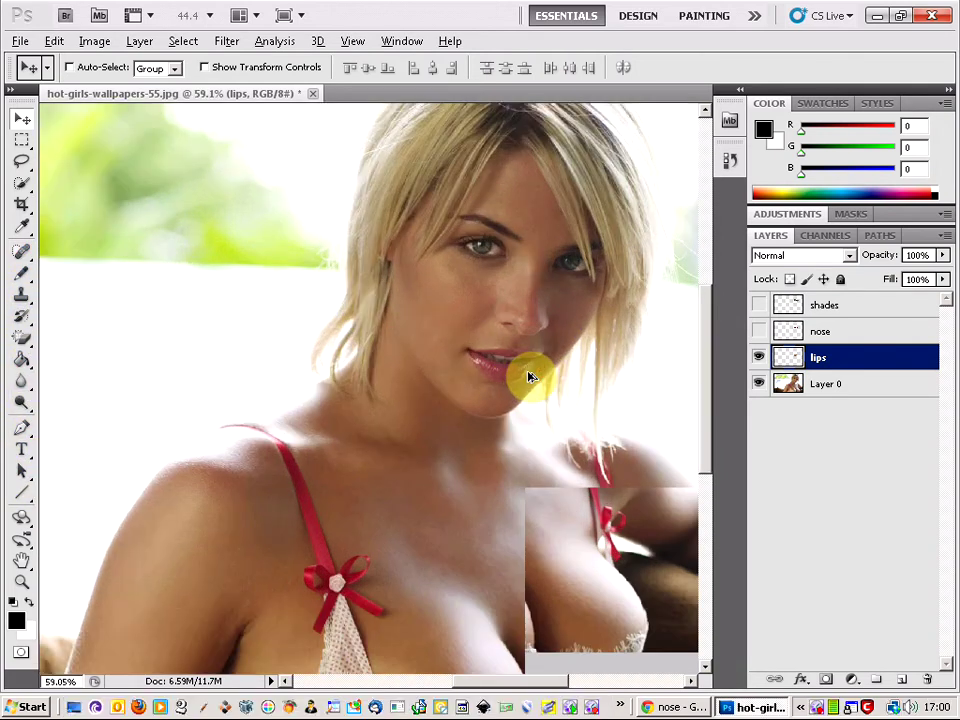
scroll(528, 372, "up", 3)
scroll(520, 366, "up", 1)
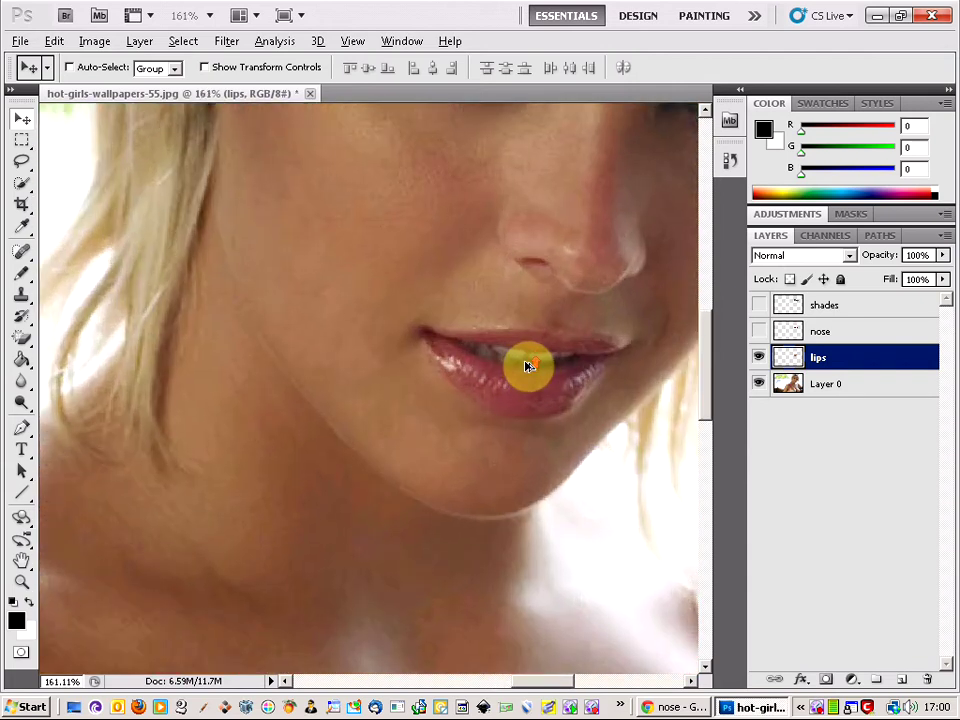
left_click(22, 277)
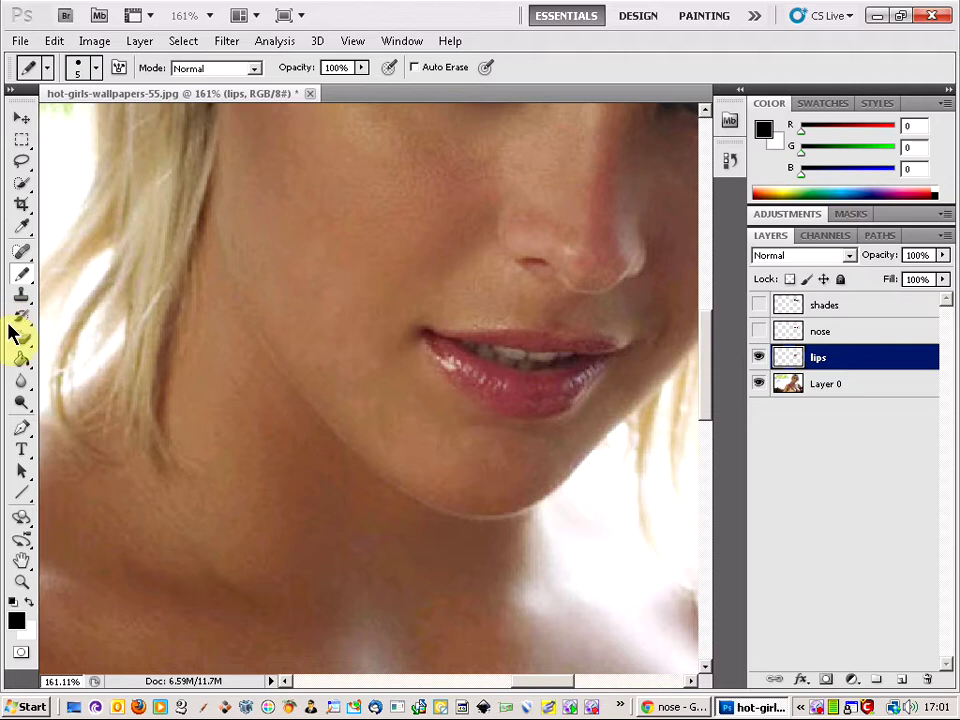
- Erase the teeth from the lips layer, toggling Layer 0's visibility to check the result
left_click_drag(22, 347, 92, 334)
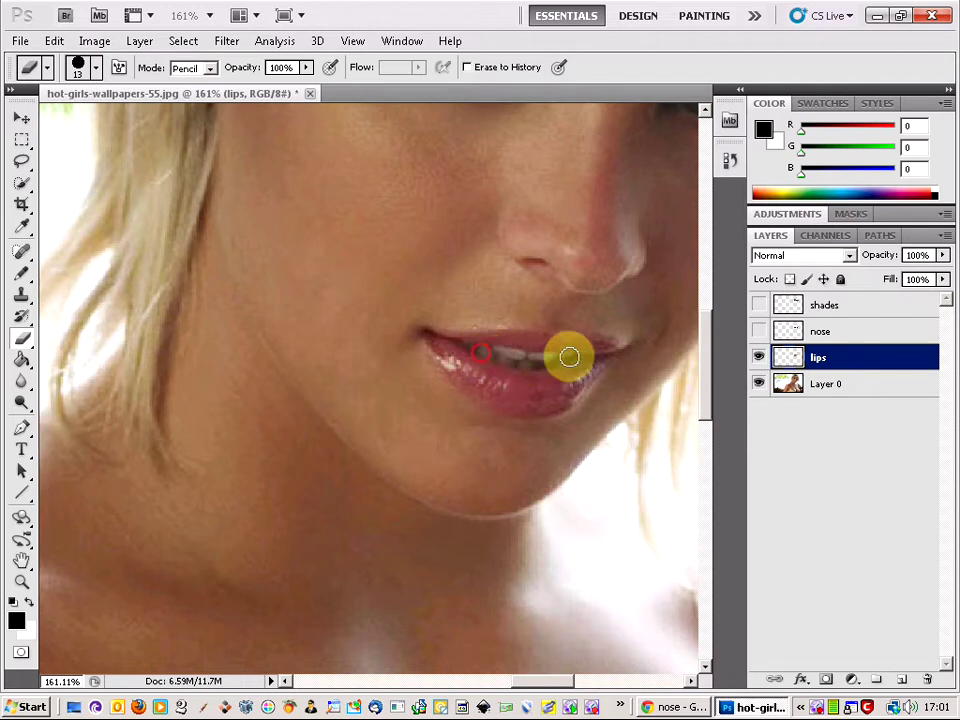
left_click(758, 383)
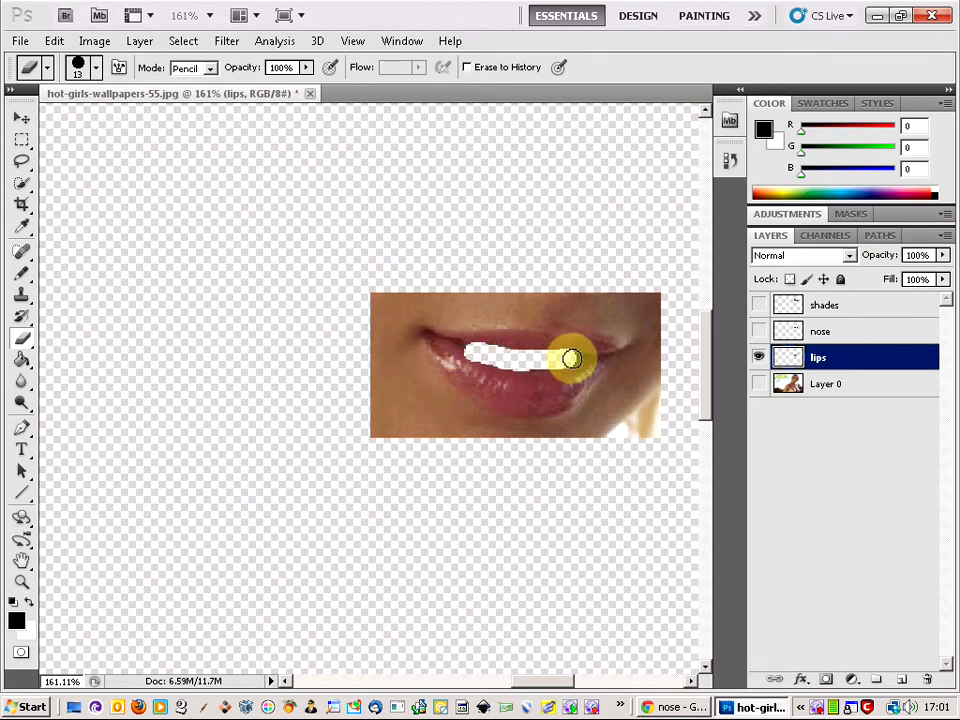
left_click(760, 384)
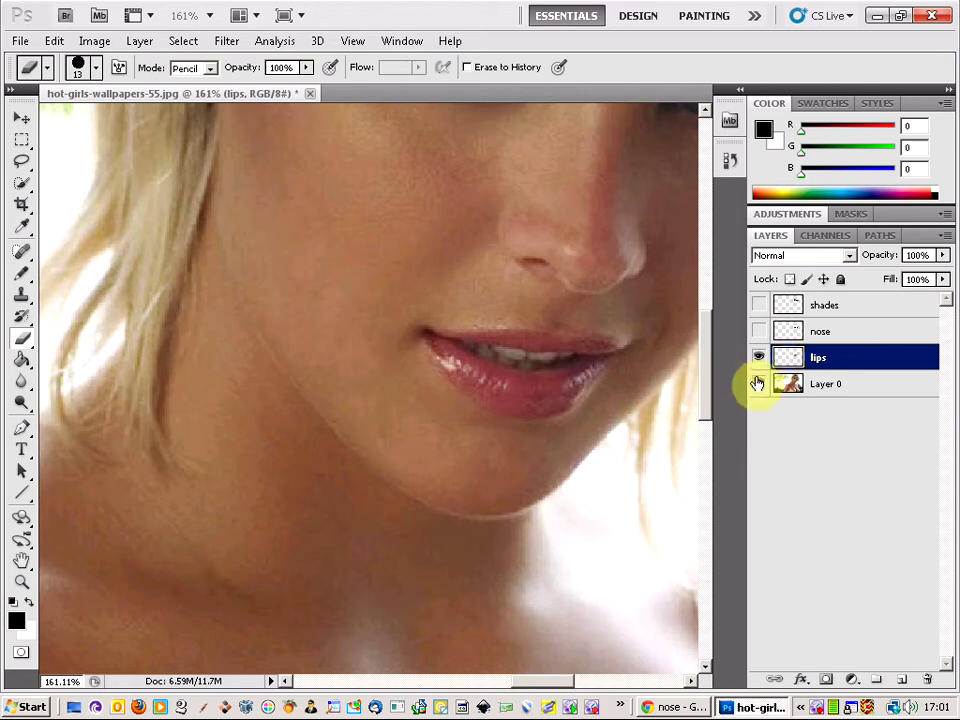
left_click(760, 388)
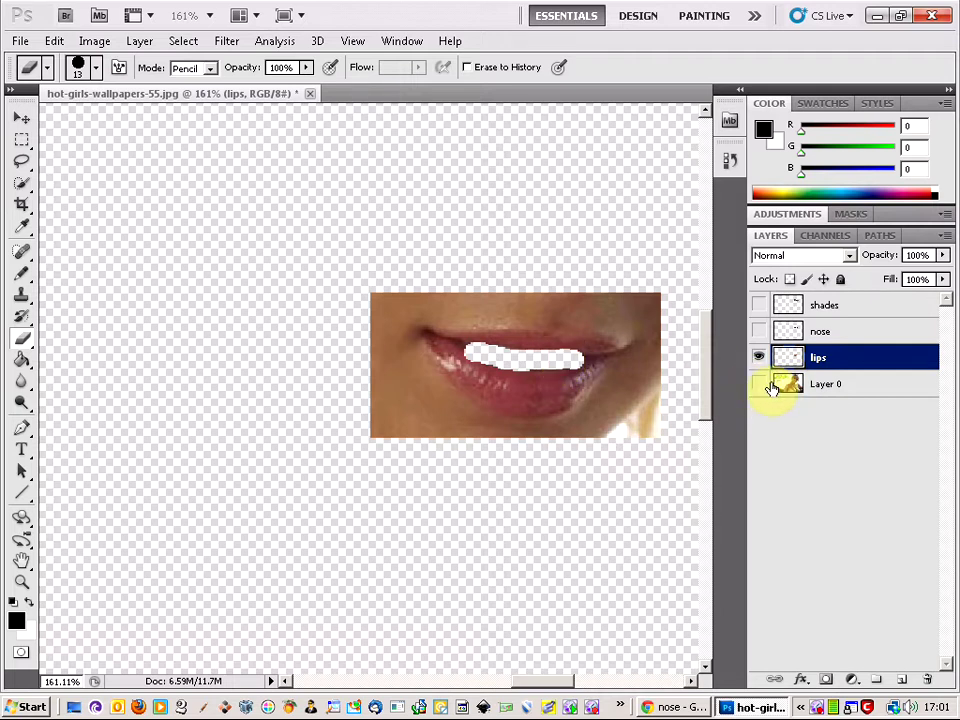
left_click(760, 385)
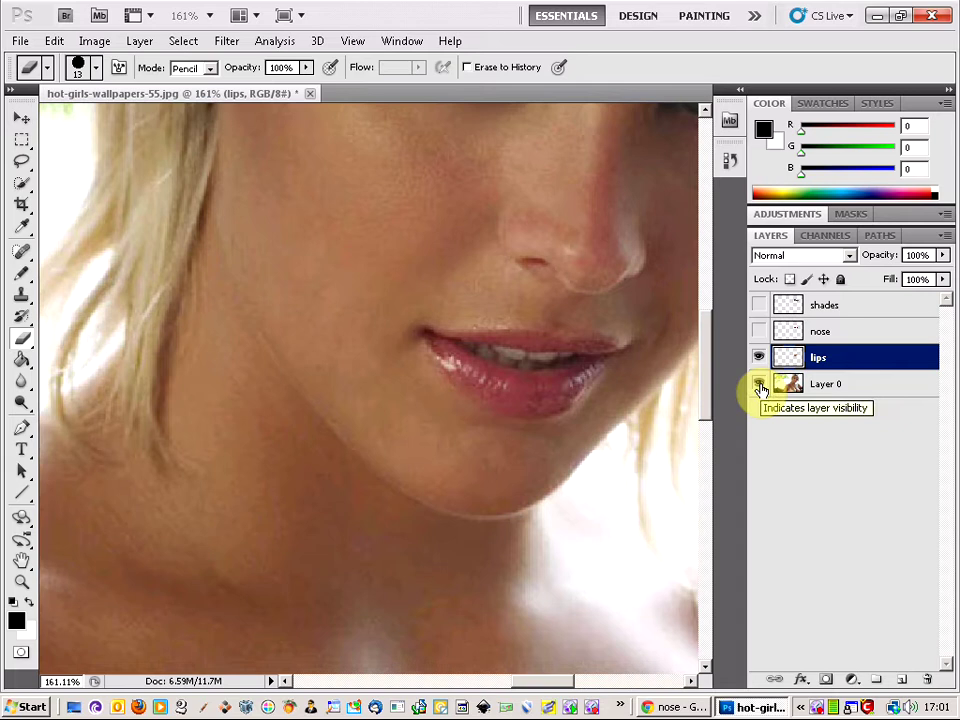
- Rename Layer 0 to 'main' through Layer Properties
right_click(902, 388)
left_click(803, 17)
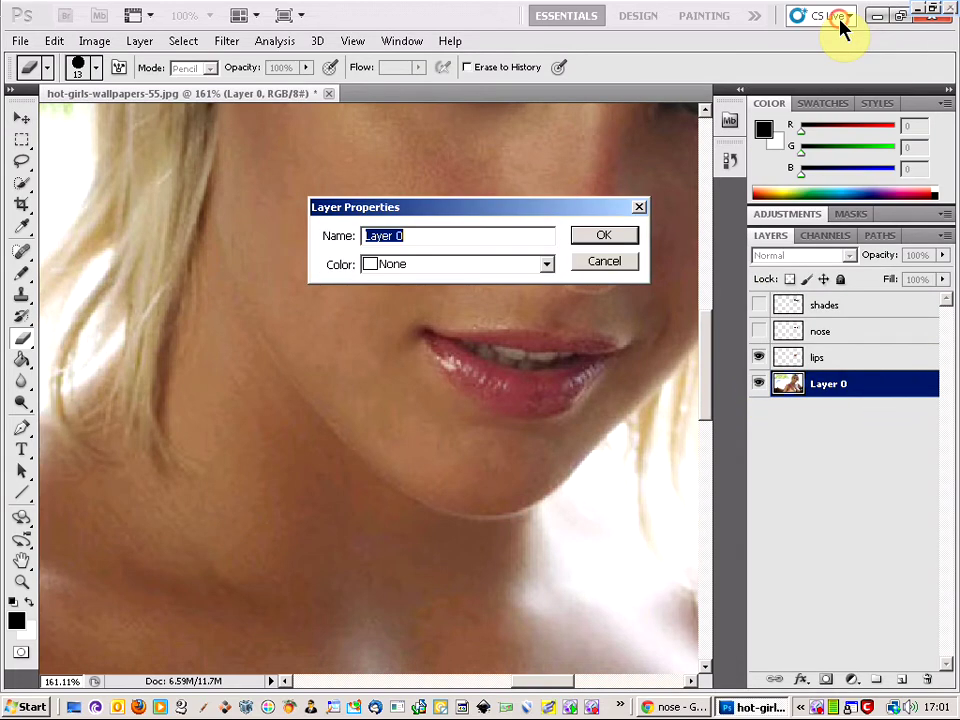
type("main")
key("Return")
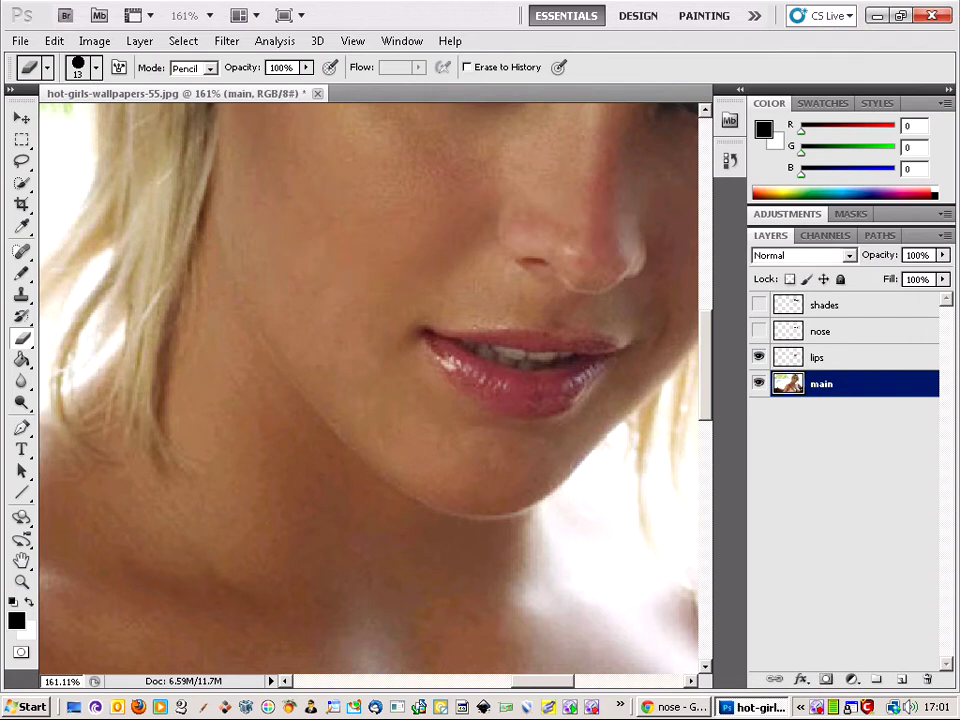
- Hide the background photo layer so only the lips layer shows
left_click(760, 358)
left_click(760, 383)
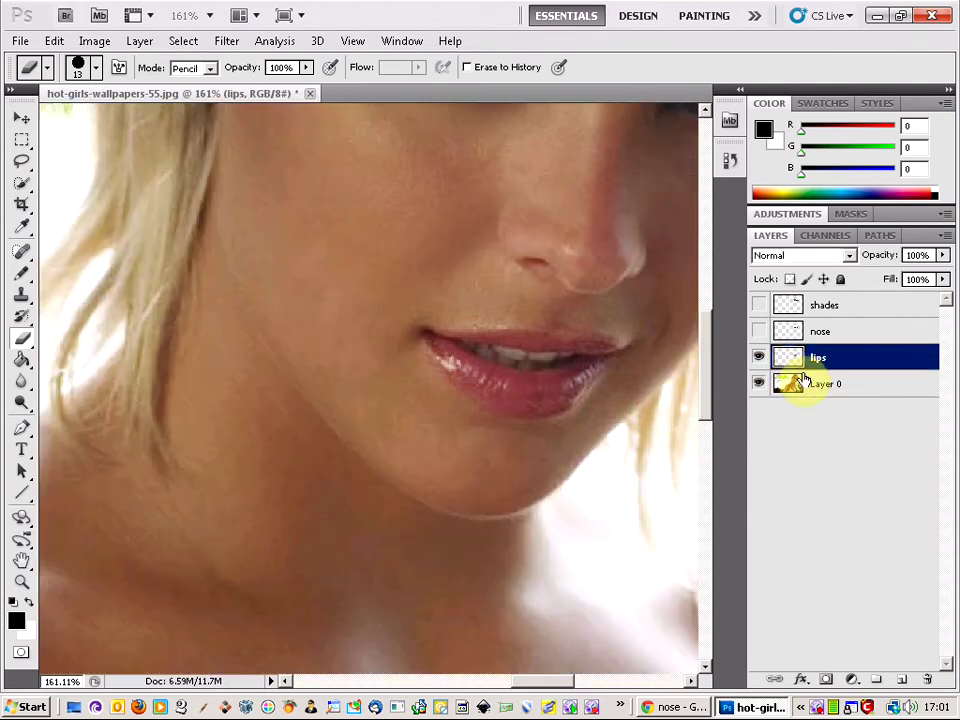
left_click(760, 384)
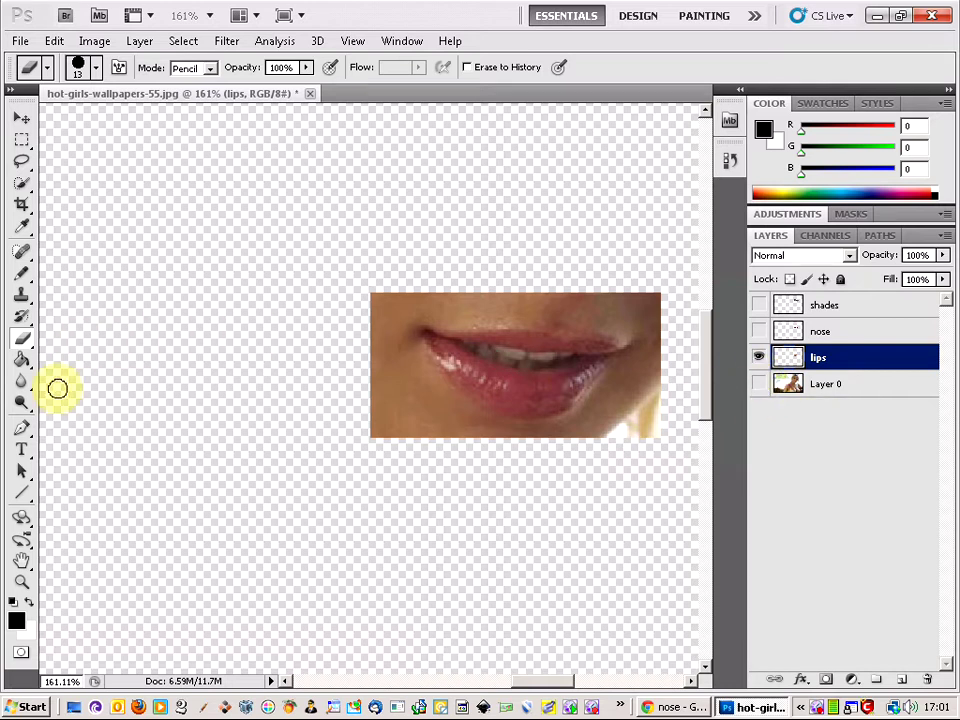
- Paint solid black strokes over the teeth with the Brush Tool, zooming in to fill the gaps
left_click(17, 282)
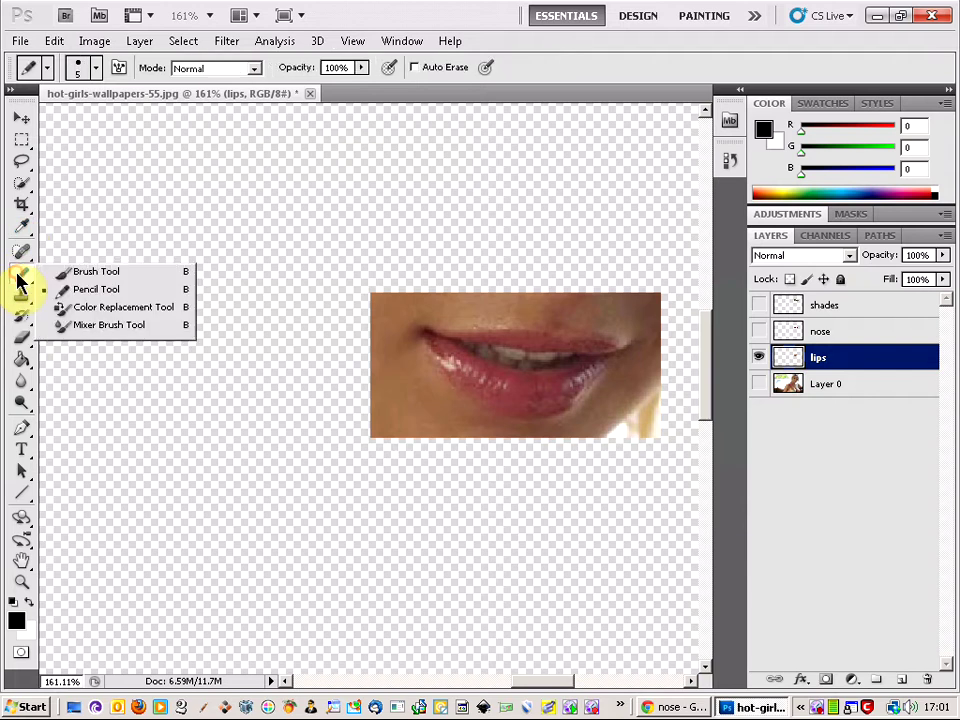
left_click(96, 272)
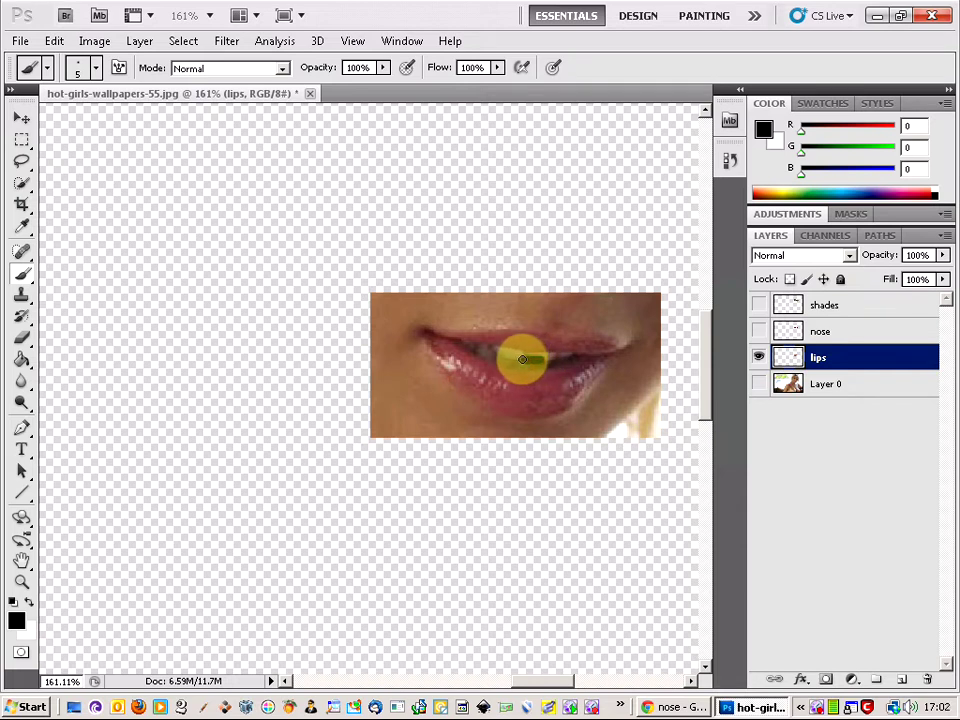
left_click_drag(517, 359, 481, 352)
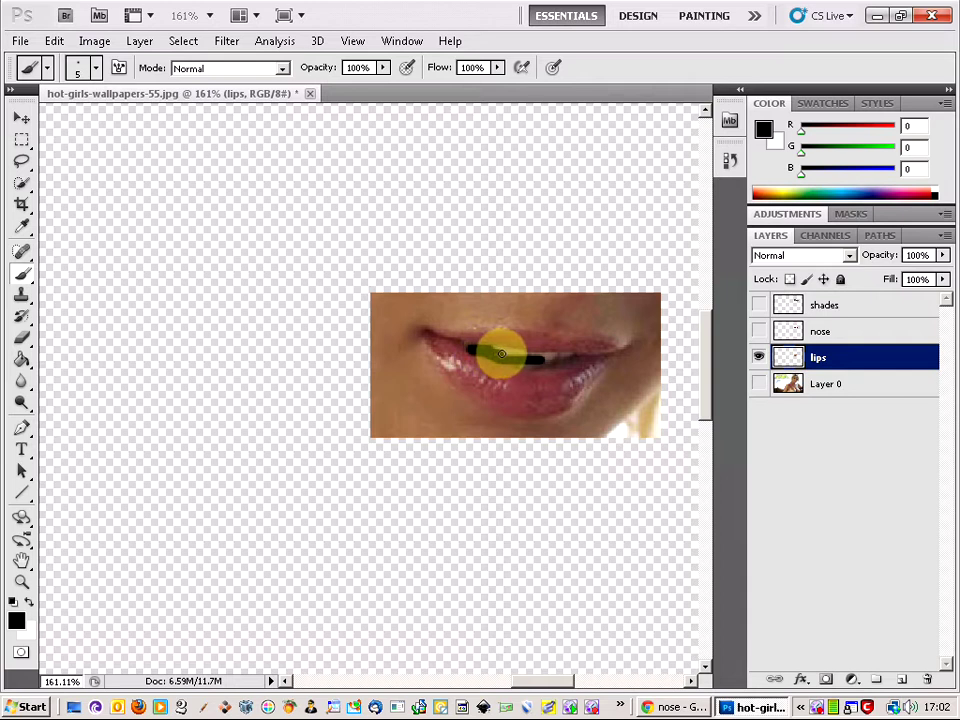
mouse_move(497, 353)
left_mouse_down()
mouse_move(572, 355)
mouse_move(547, 357)
left_mouse_up()
left_click_drag(531, 363, 546, 364)
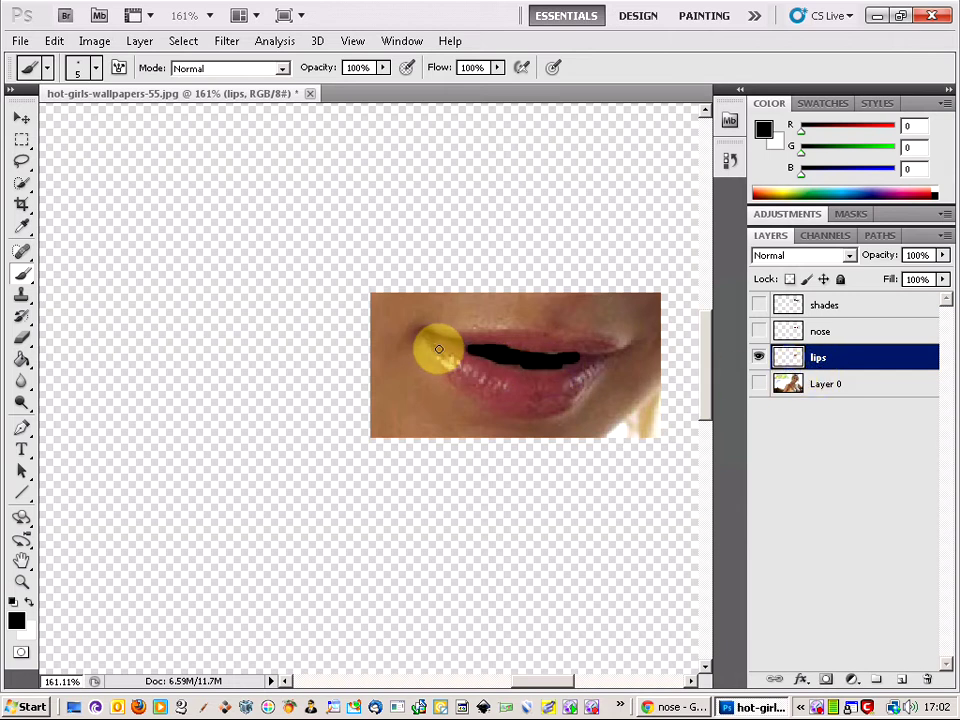
scroll(520, 360, "up", 5)
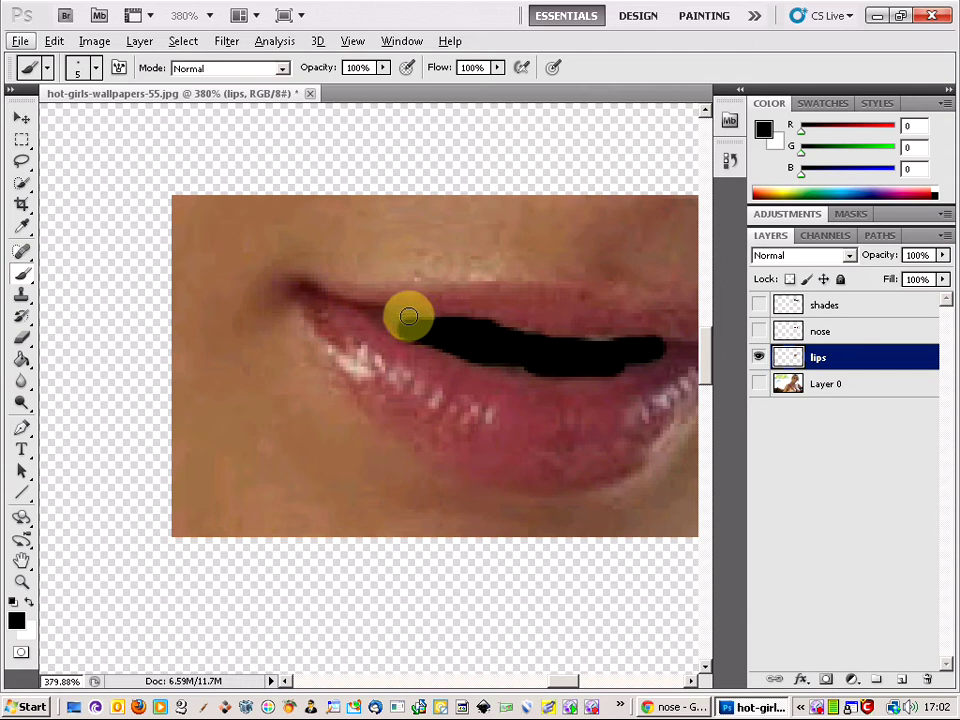
left_click_drag(408, 320, 456, 326)
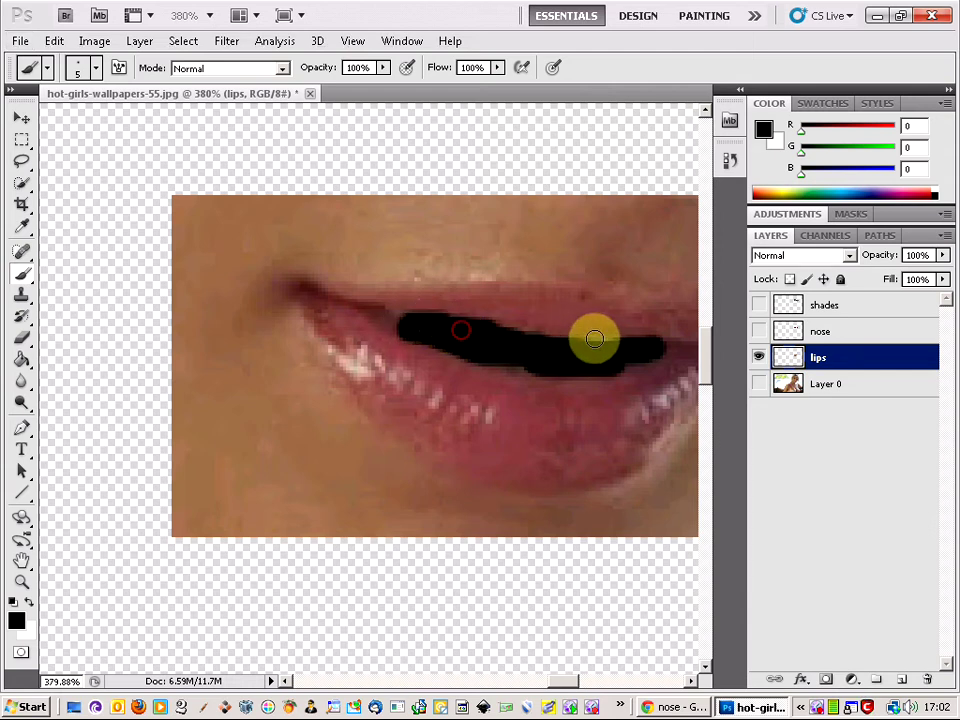
mouse_move(600, 347)
left_mouse_down()
mouse_move(527, 343)
mouse_move(523, 360)
mouse_move(511, 362)
left_mouse_up()
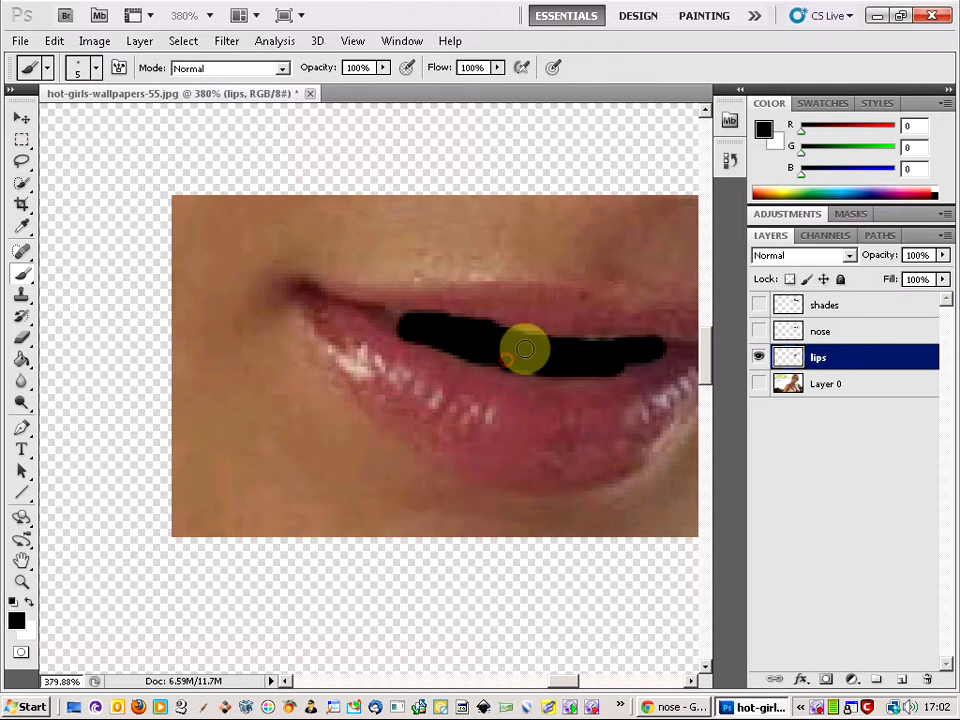
scroll(525, 345, "down", 2)
scroll(589, 332, "down", 3)
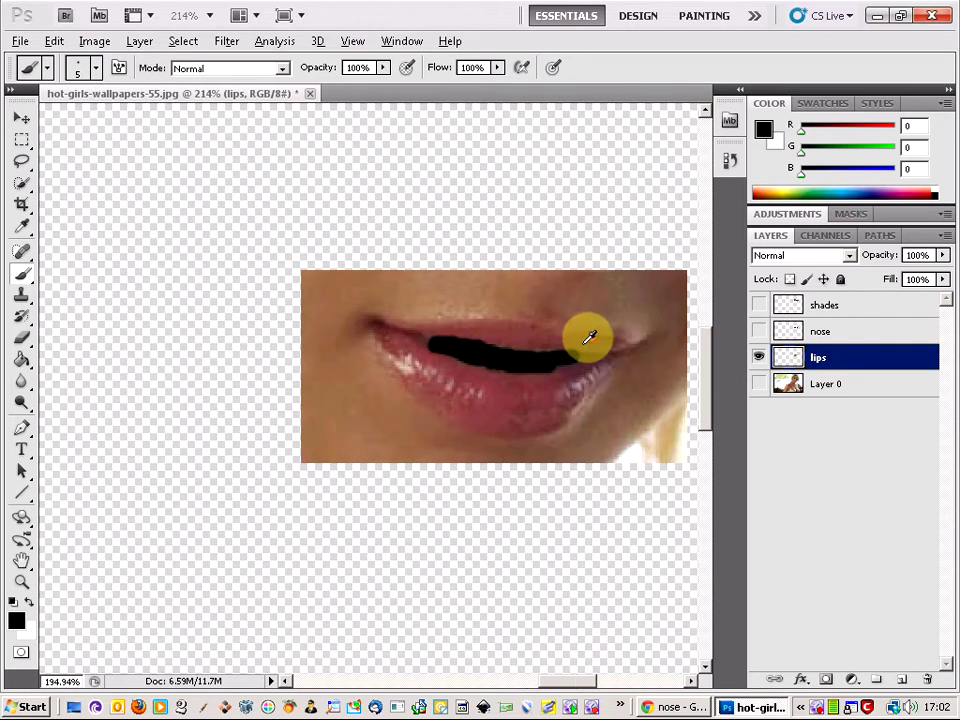
- Show Layer 0 again, zoom out to the whole image, and reselect the lips layer
left_click(760, 385)
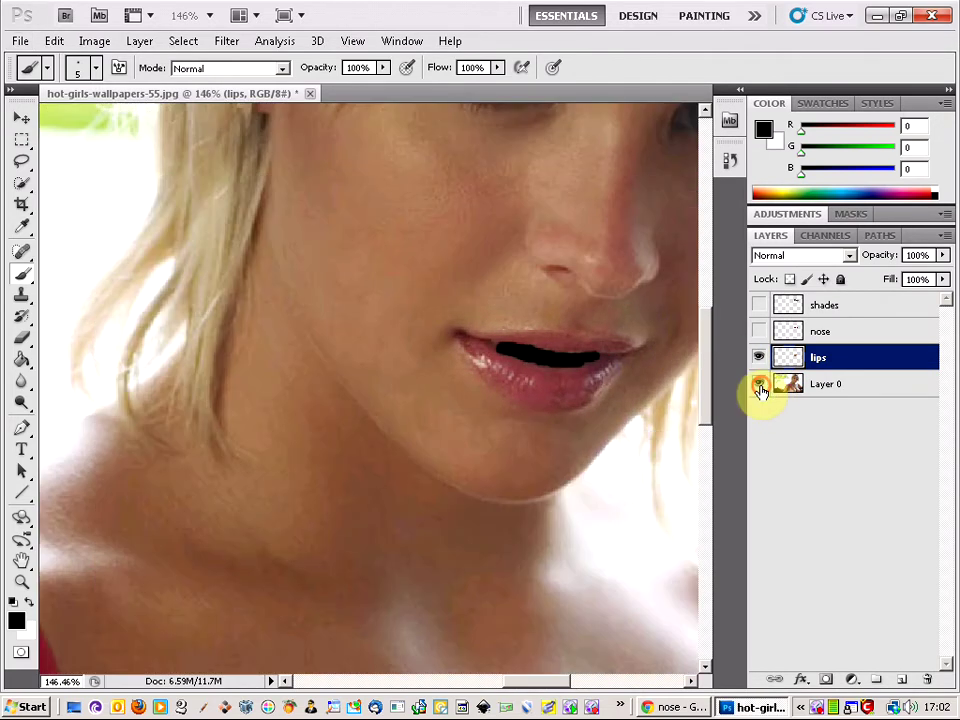
scroll(677, 350, "down", 2)
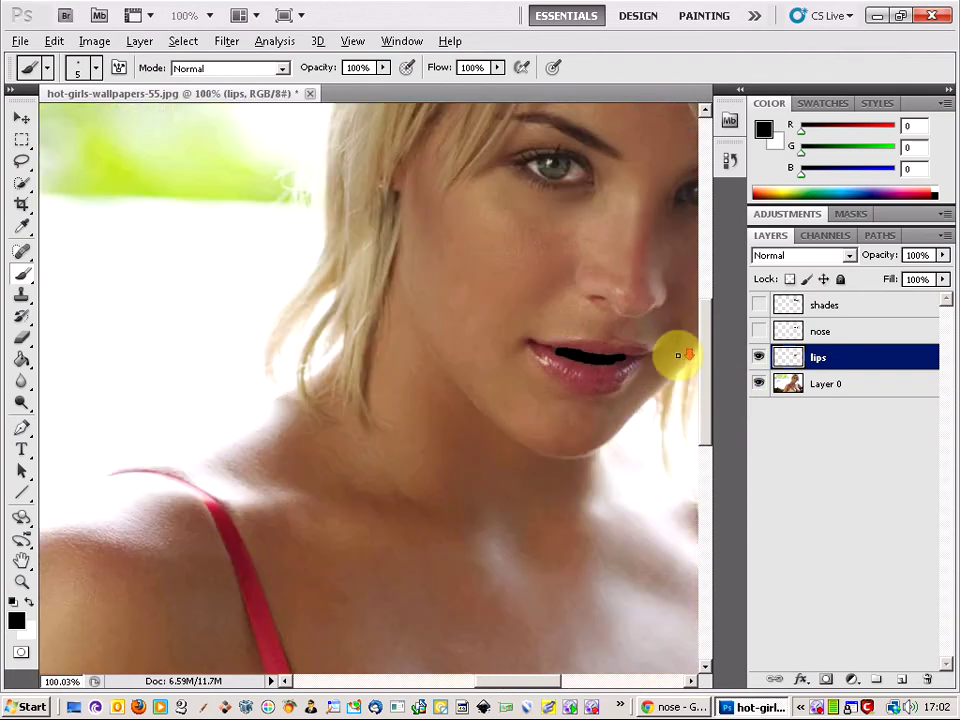
scroll(677, 350, "down", 1)
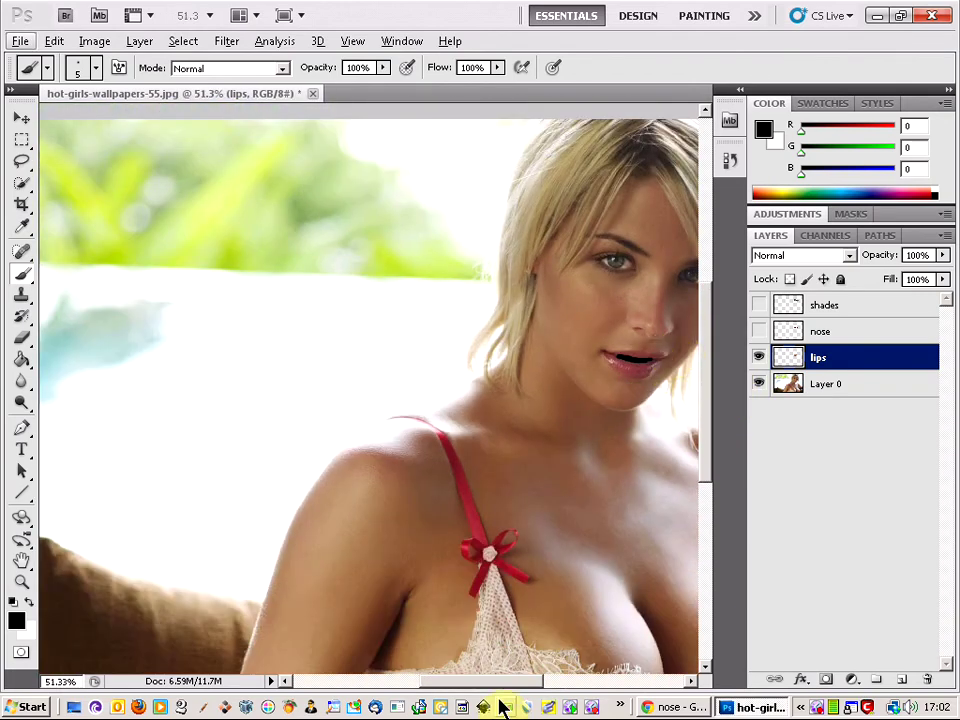
left_click_drag(498, 690, 540, 688)
scroll(433, 441, "down", 2)
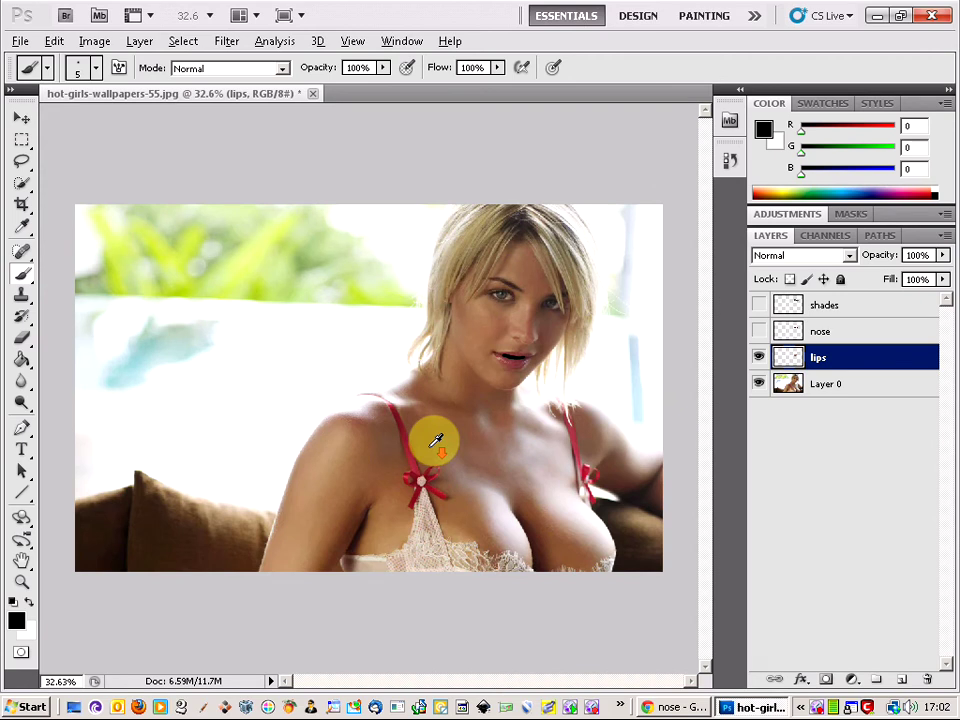
scroll(544, 385, "up", 1)
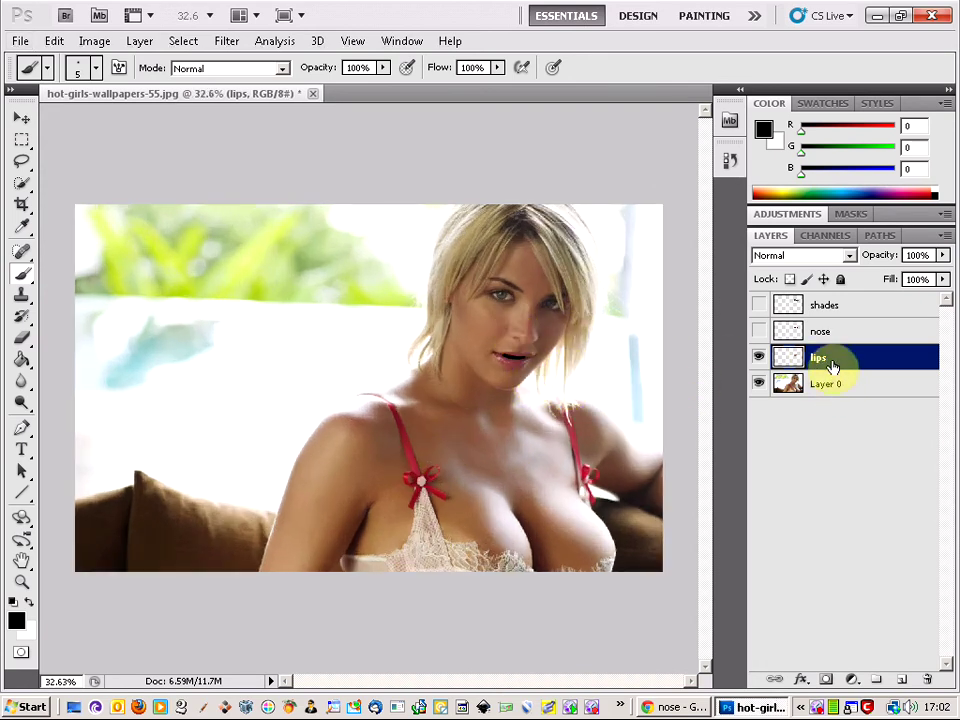
left_click(853, 388)
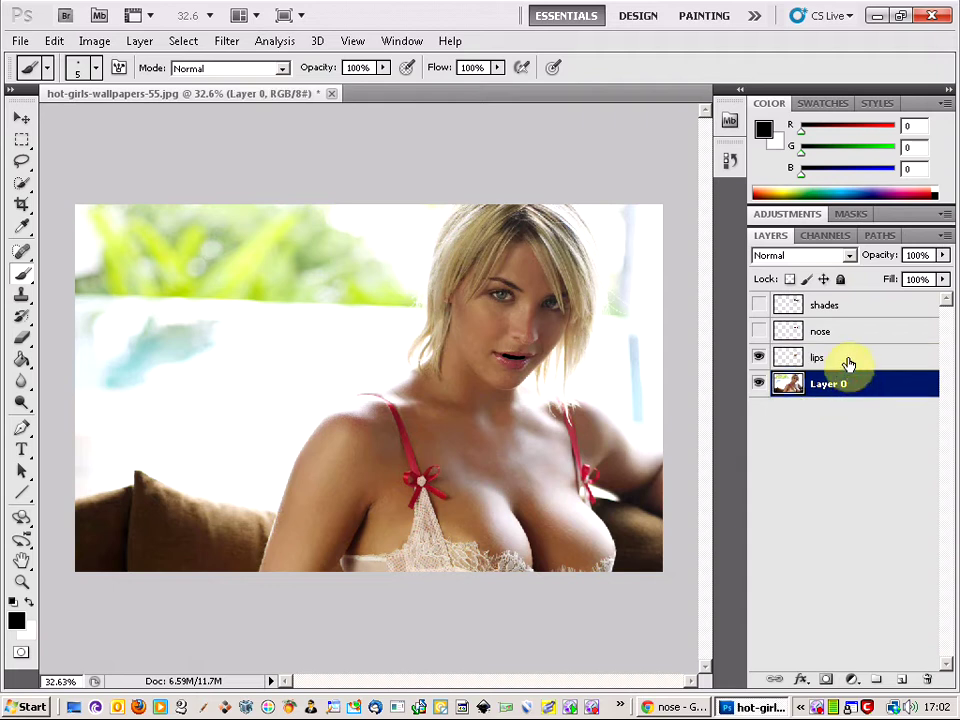
left_click(850, 360)
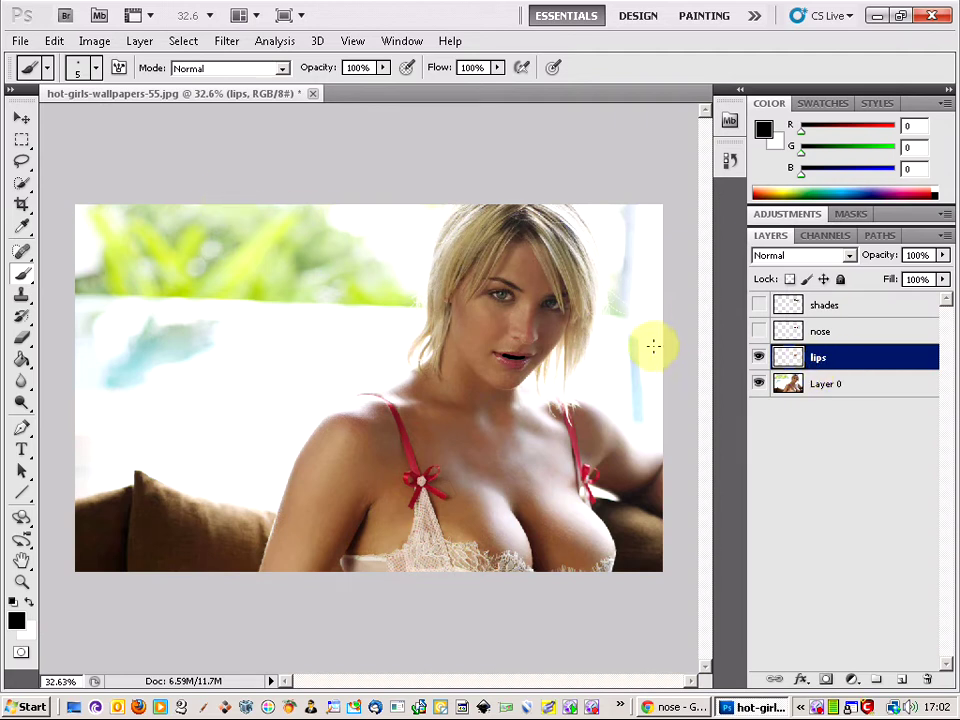
- Merge all visible layers with Layer > Merge Visible and fit the image on screen
left_click(136, 43)
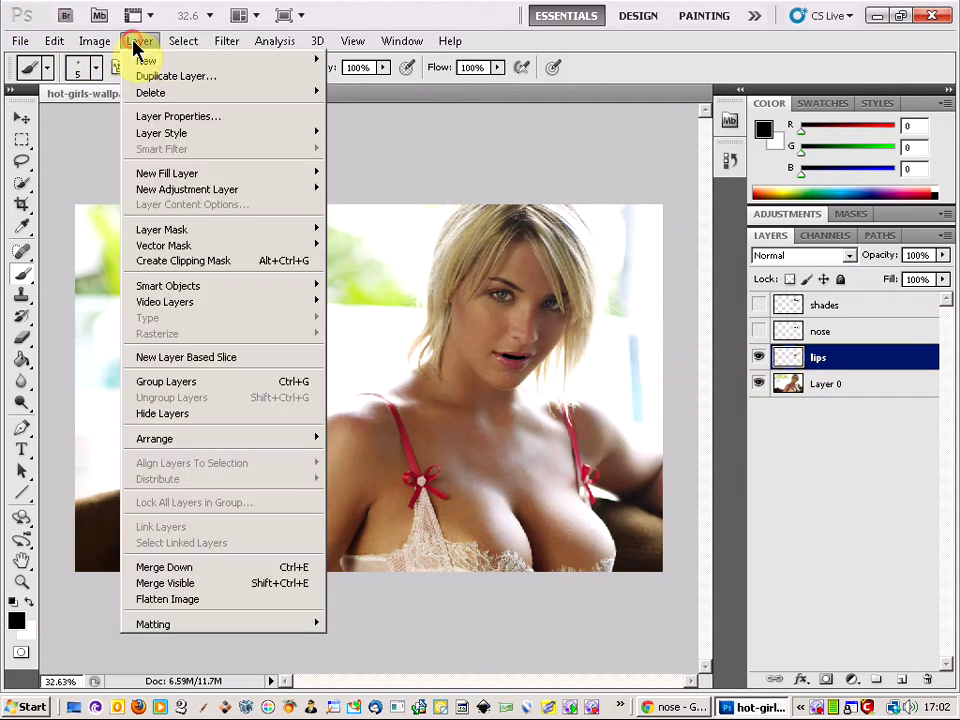
left_click(198, 585)
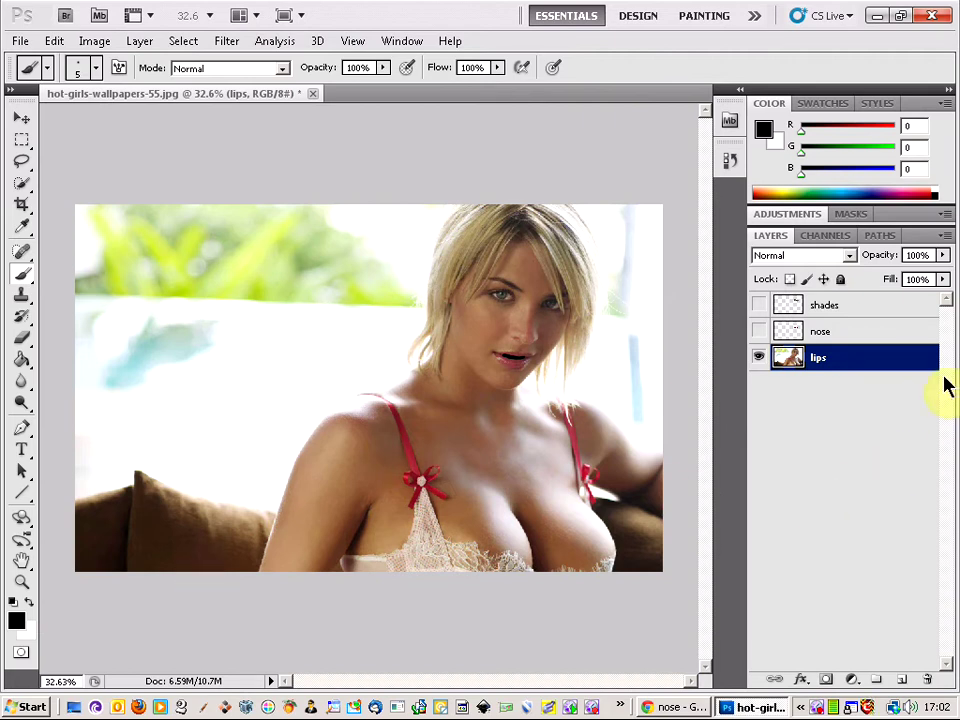
left_click(759, 358)
left_click(759, 358)
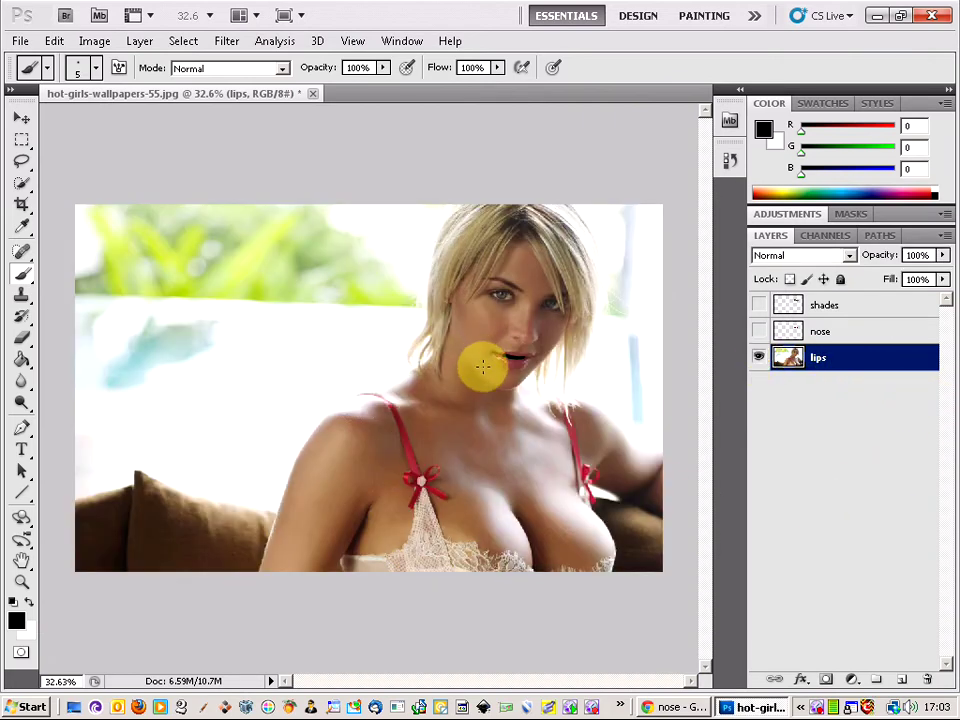
scroll(470, 350, "up", 2)
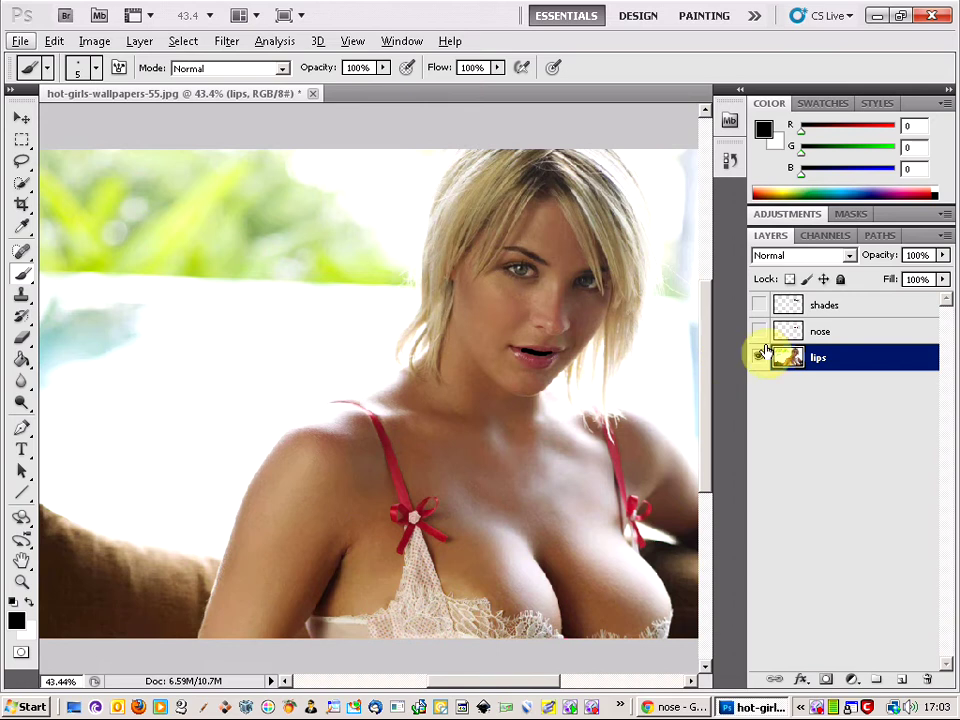
key("ctrl+0")
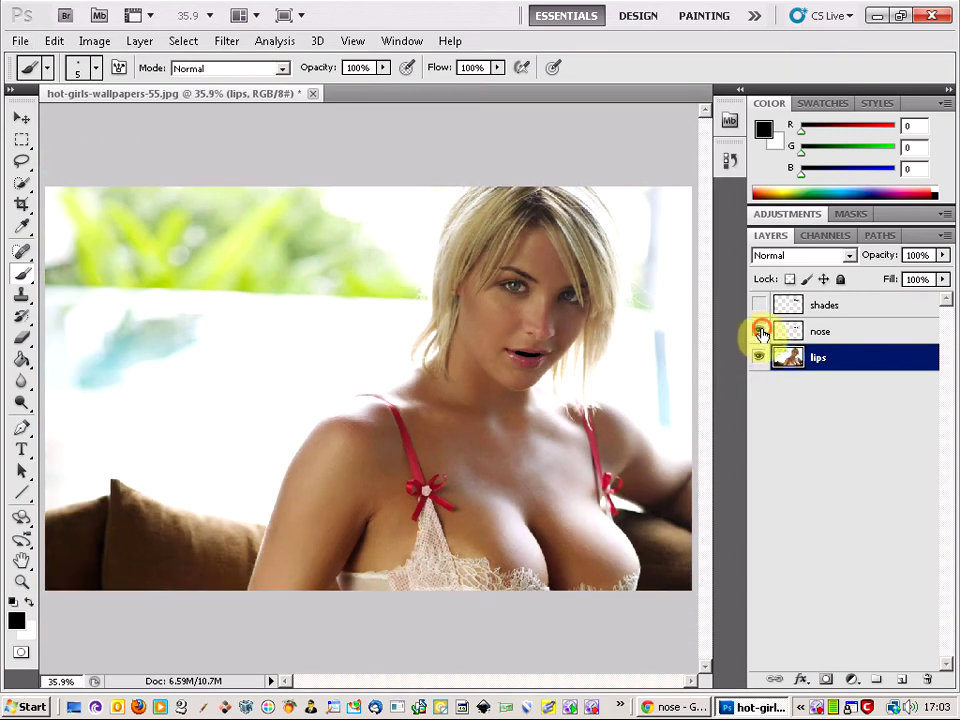
- Make the pink nose and sunglasses layers visible above the merged photo
left_click(760, 331)
left_click(759, 305)
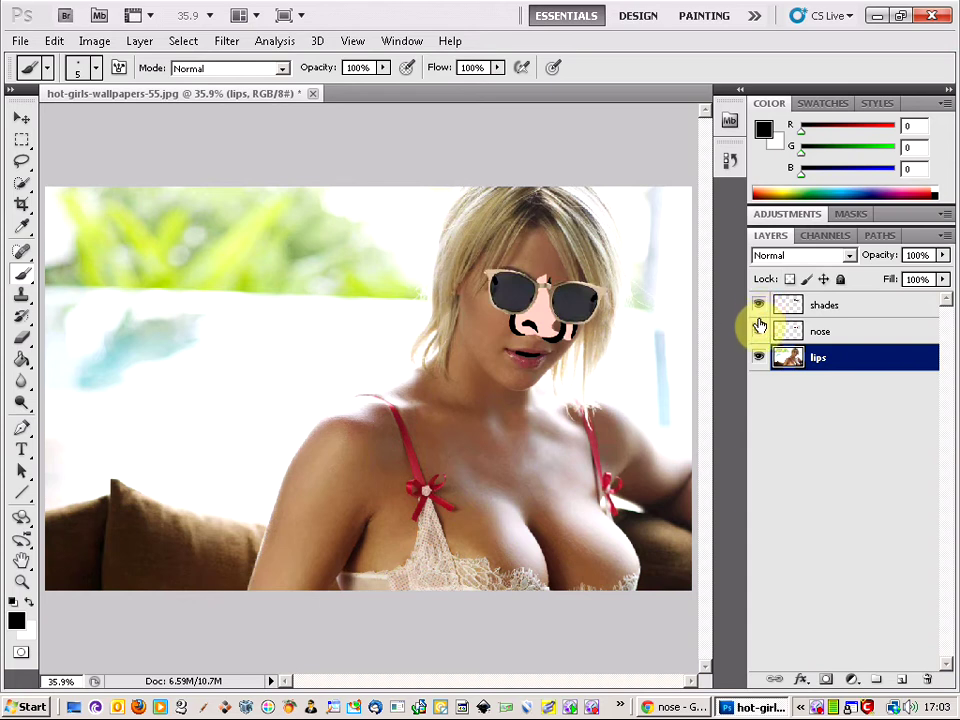
left_click(760, 331)
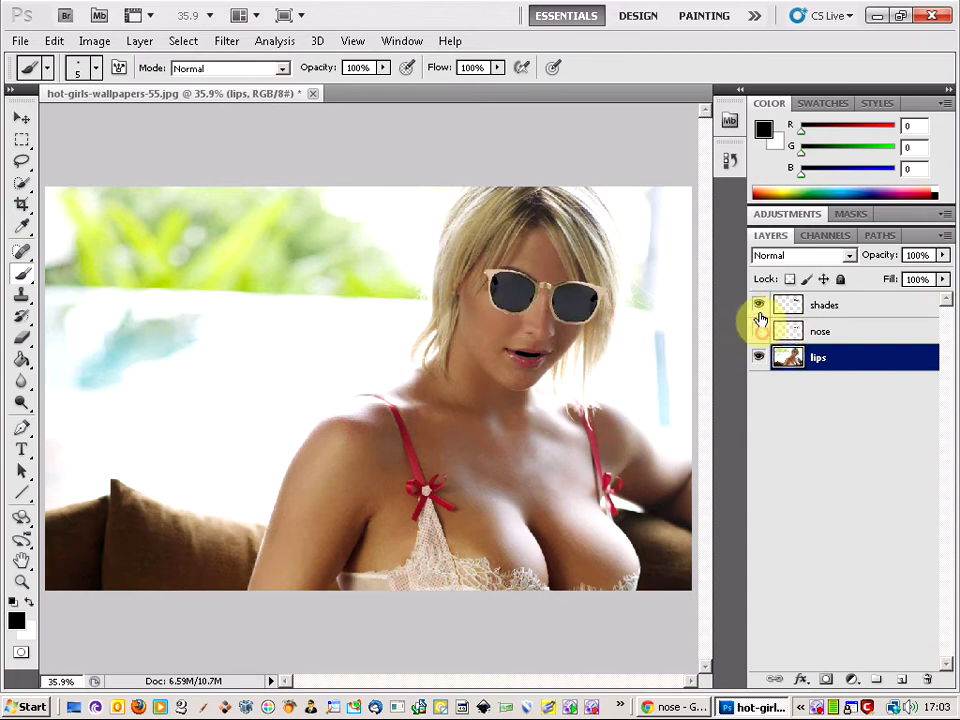
left_click(759, 308)
left_click(760, 331)
left_click(759, 305)
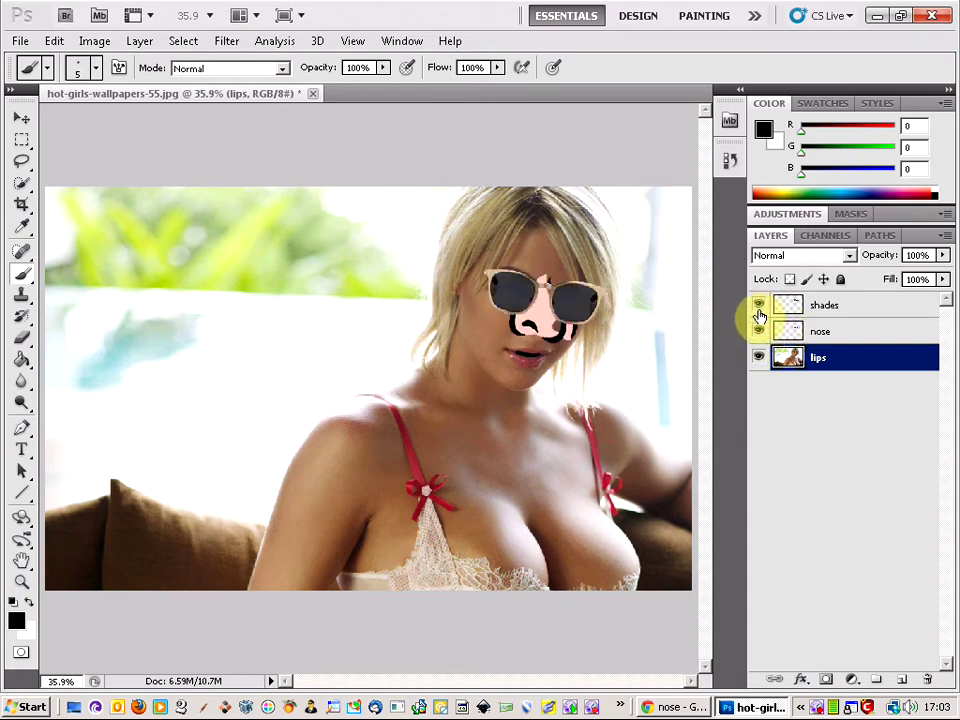
left_click(95, 42)
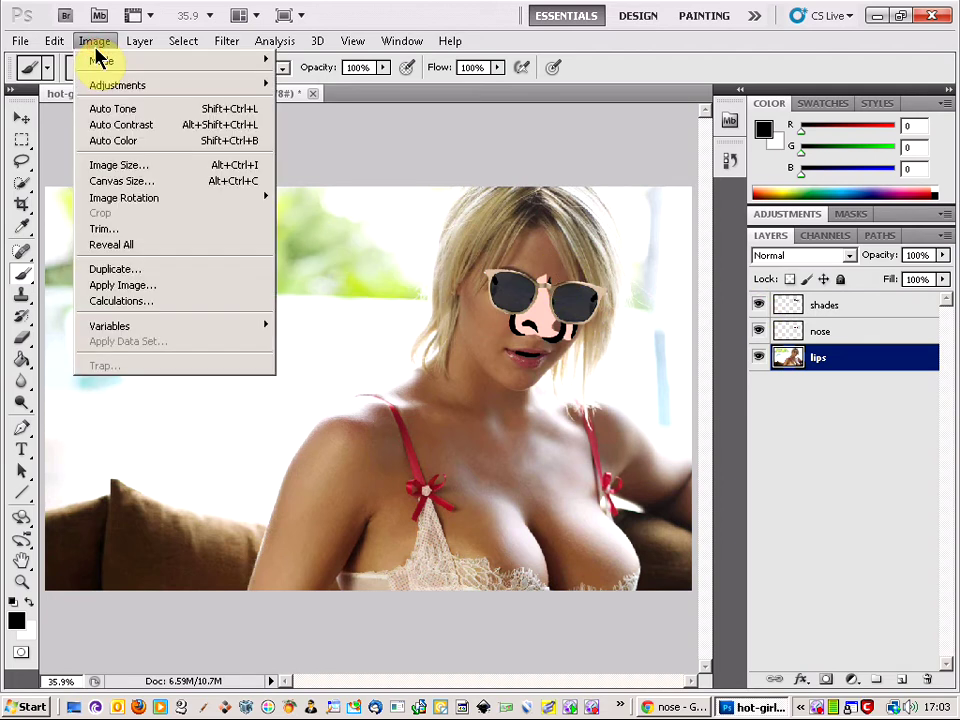
mouse_move(137, 43)
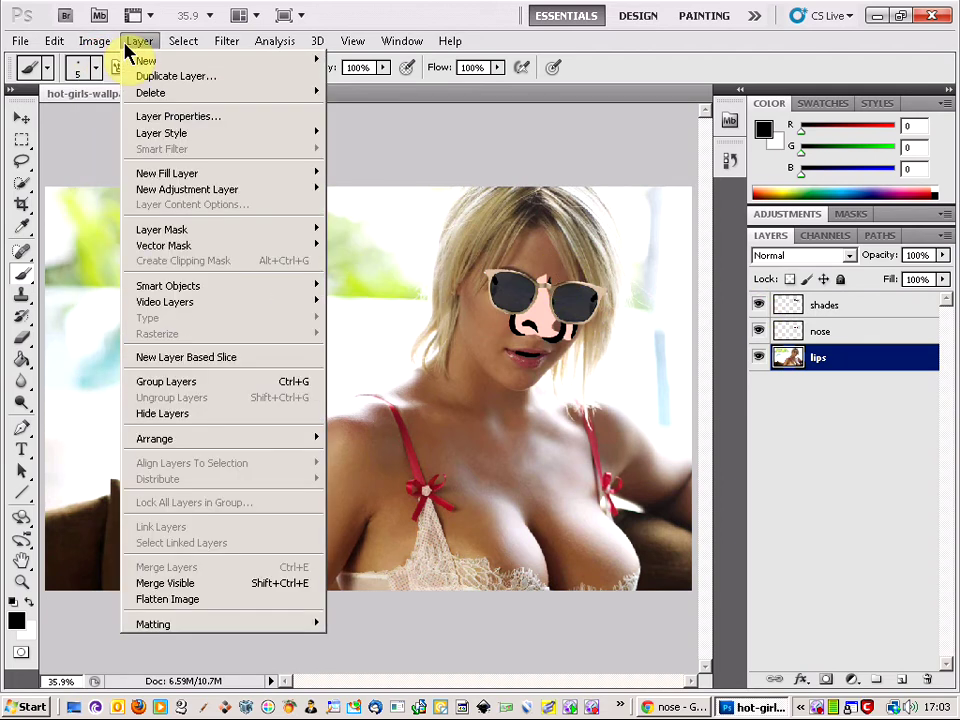
left_click(187, 584)
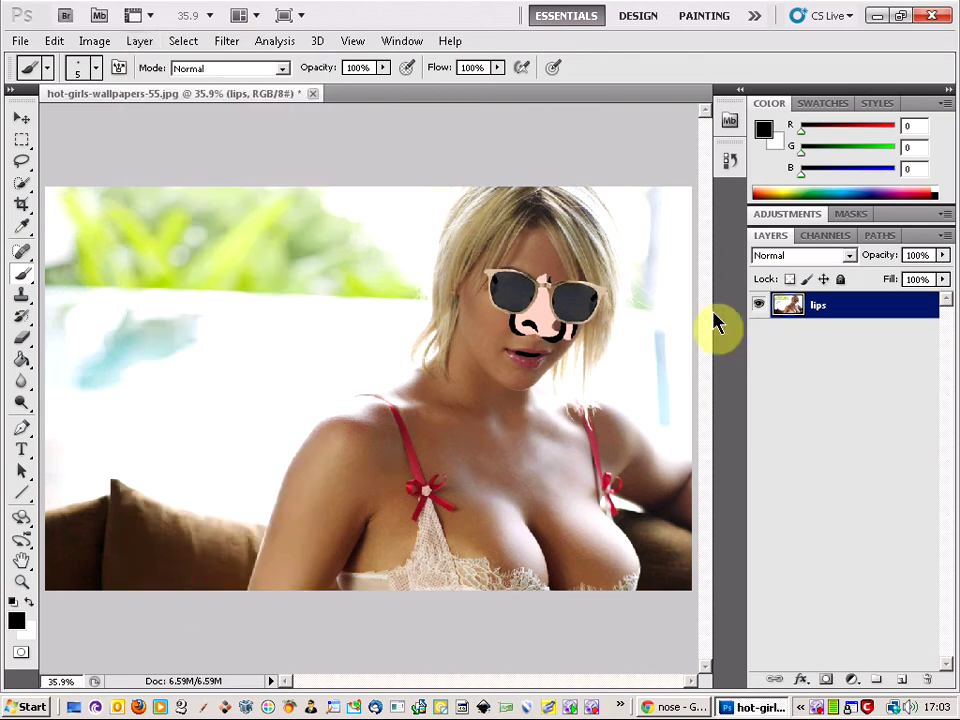
left_click(22, 118)
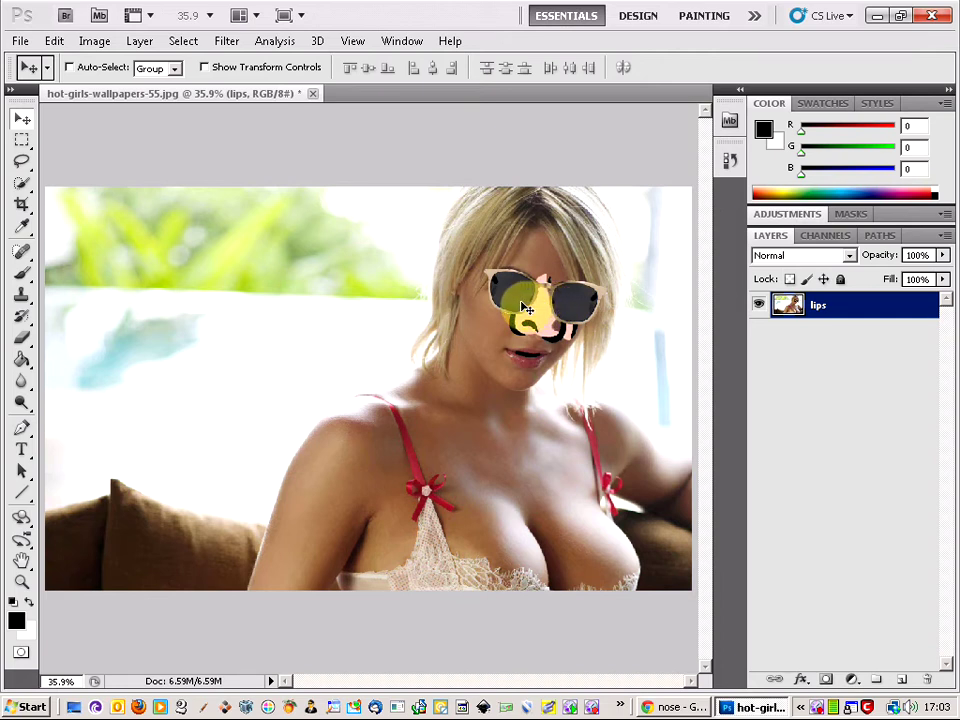
key("ctrl+z")
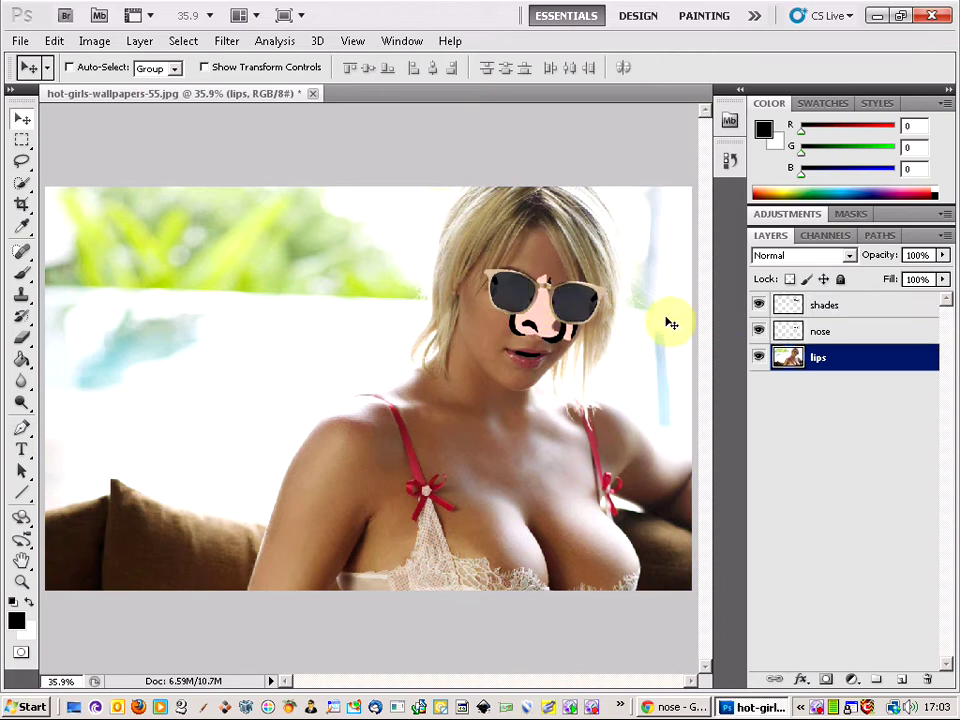
- Lower the shades layer's opacity to 25%
left_click(866, 310)
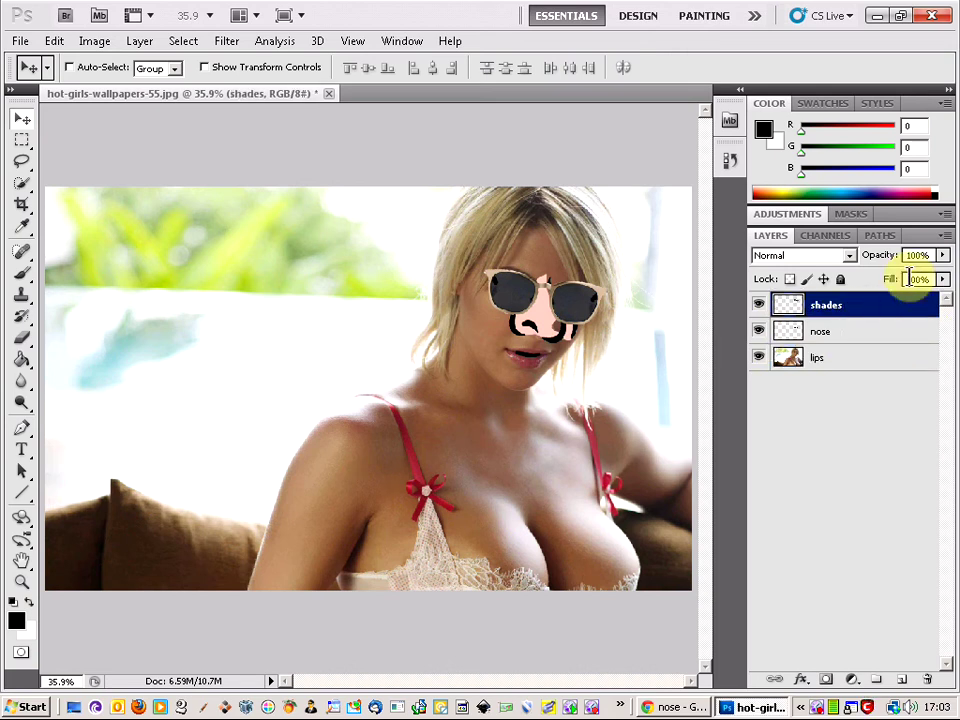
left_click(943, 257)
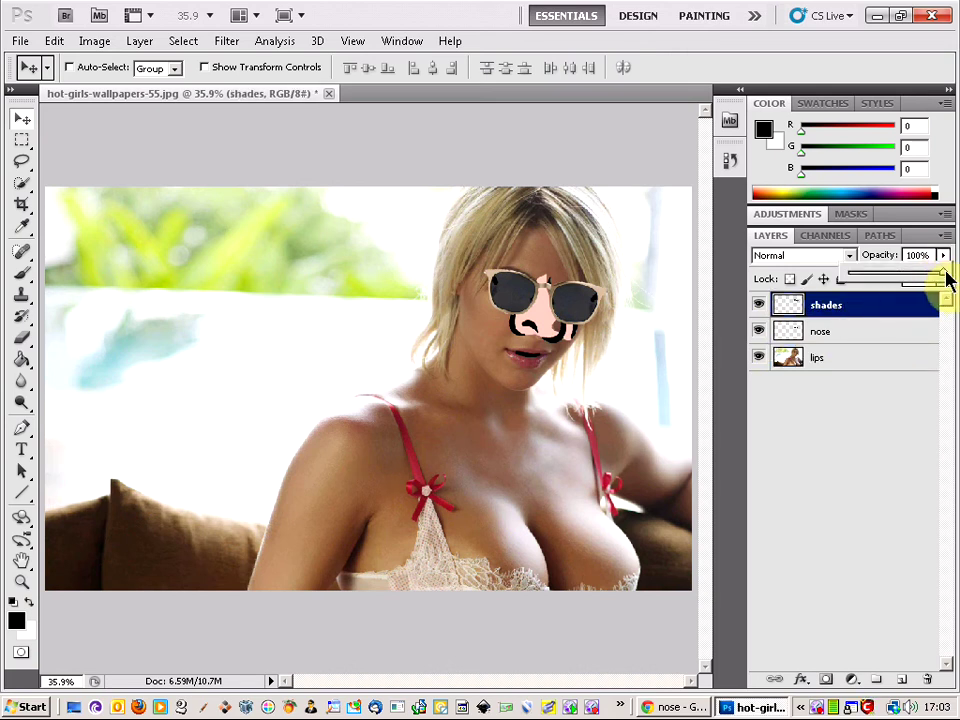
left_click_drag(928, 280, 872, 279)
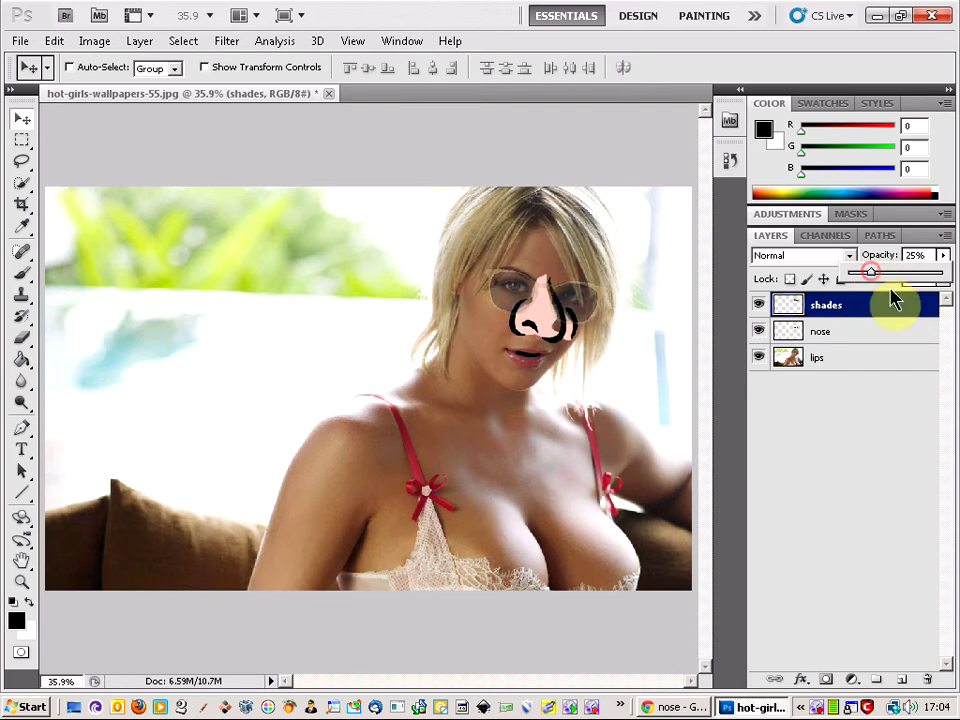
- Lower the nose layer's opacity to 42%
left_click(845, 336)
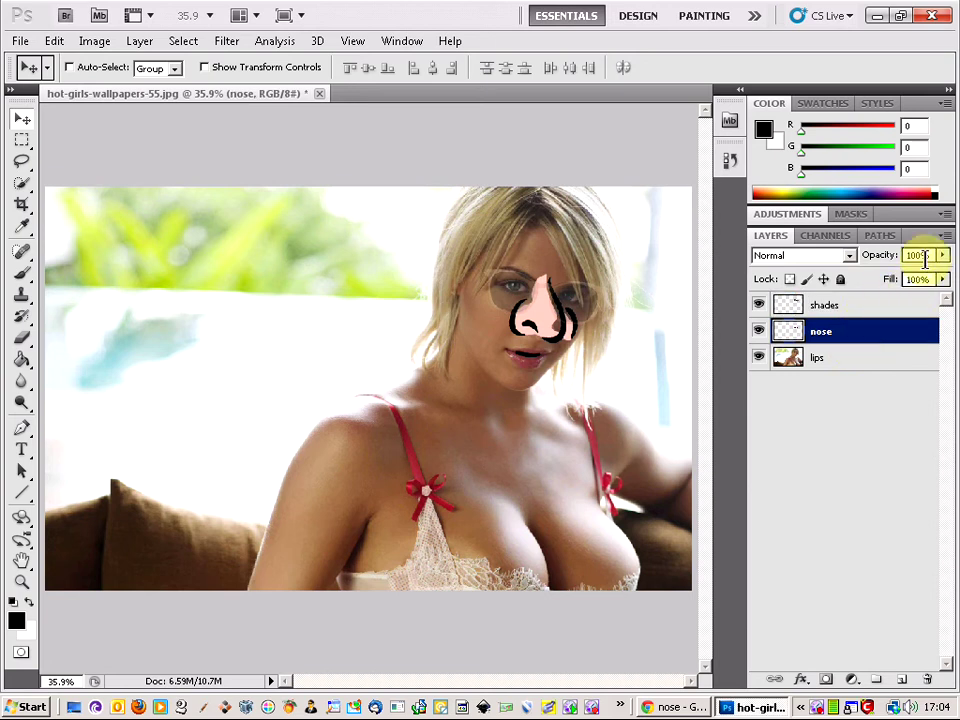
left_click(942, 255)
mouse_move(912, 275)
left_mouse_down()
mouse_move(925, 275)
mouse_move(897, 280)
left_mouse_up()
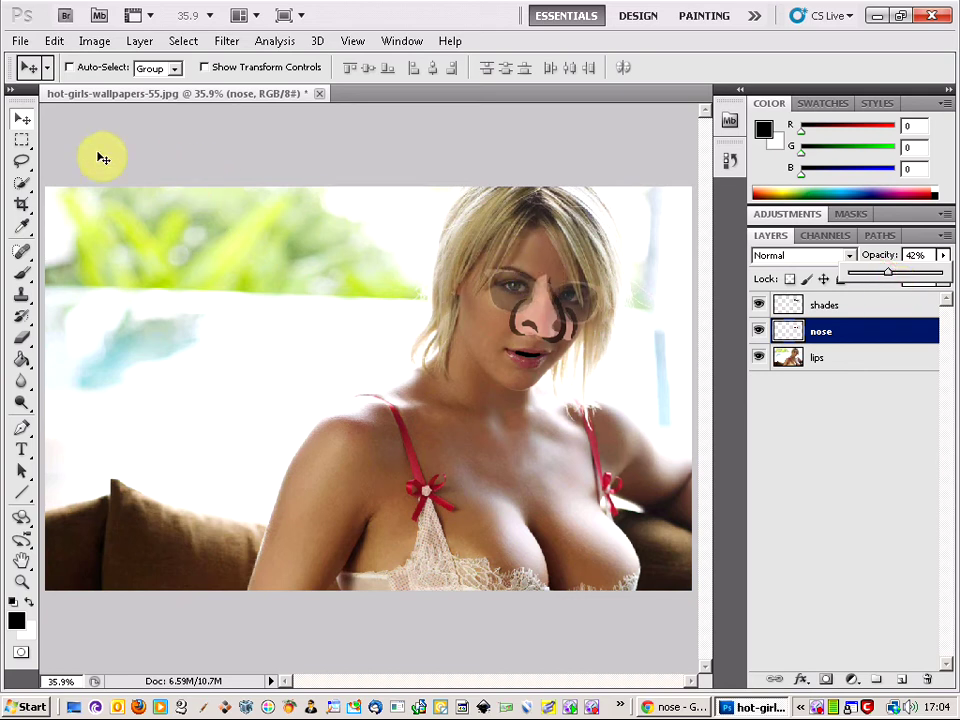
- Select the Rectangular Marquee tool and click on the canvas
left_click(24, 141)
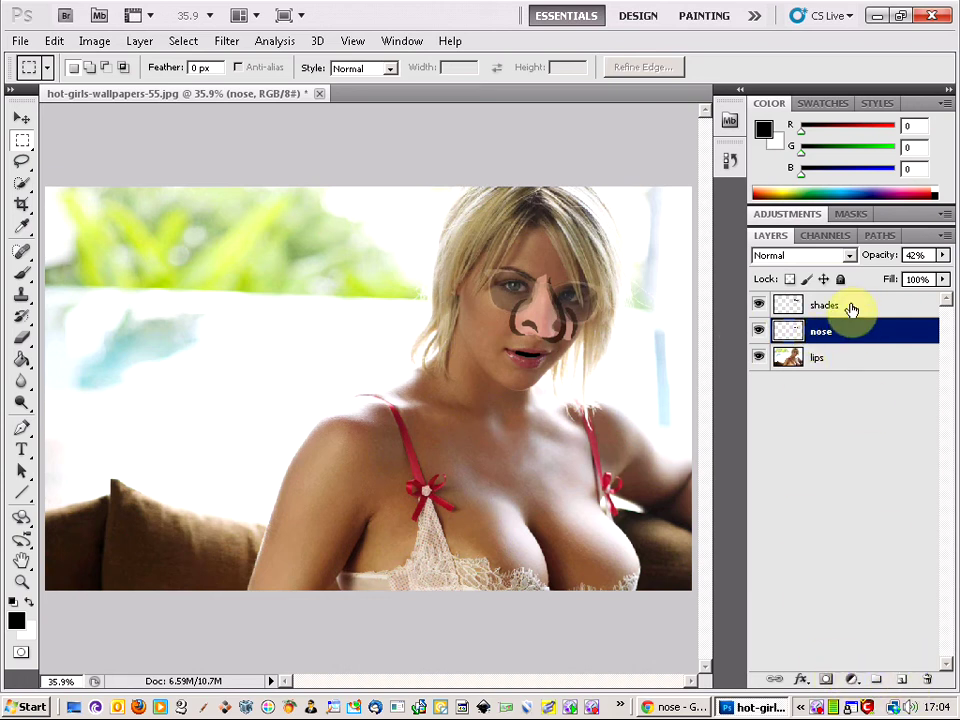
left_click(540, 292)
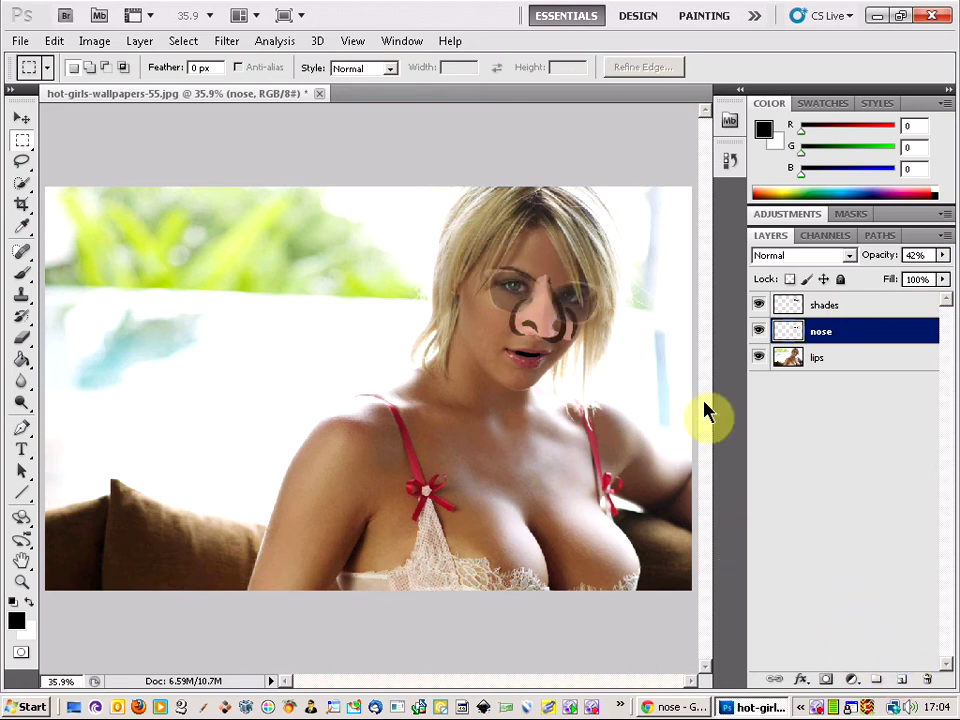
left_click(537, 303)
- Create a new empty layer above nose and name it 'nose2'
left_click(905, 686)
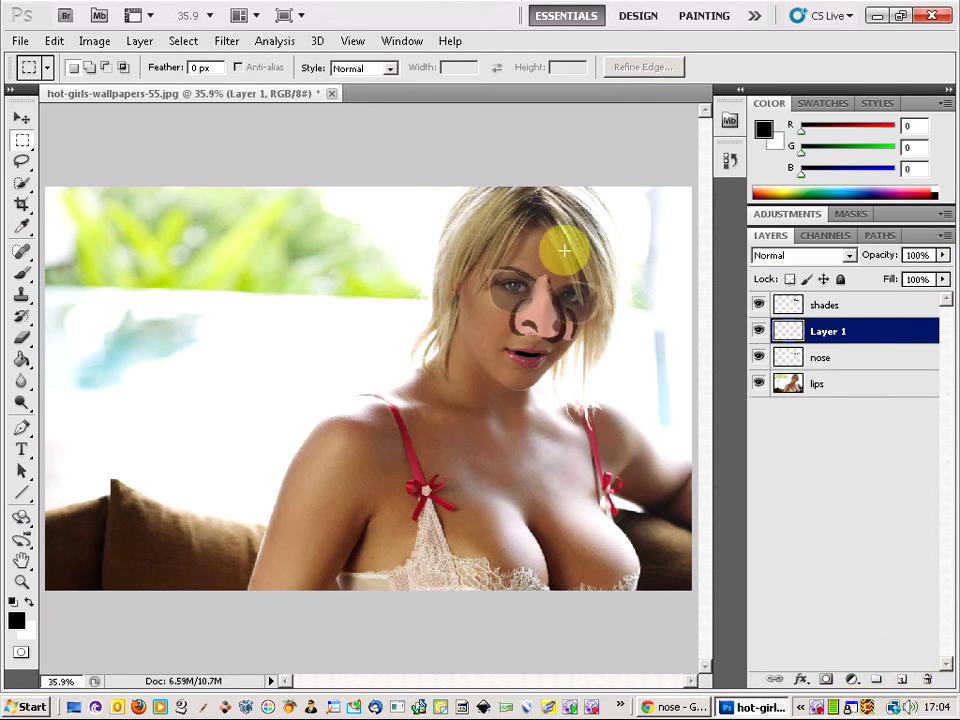
right_click(864, 333)
left_click(860, 328)
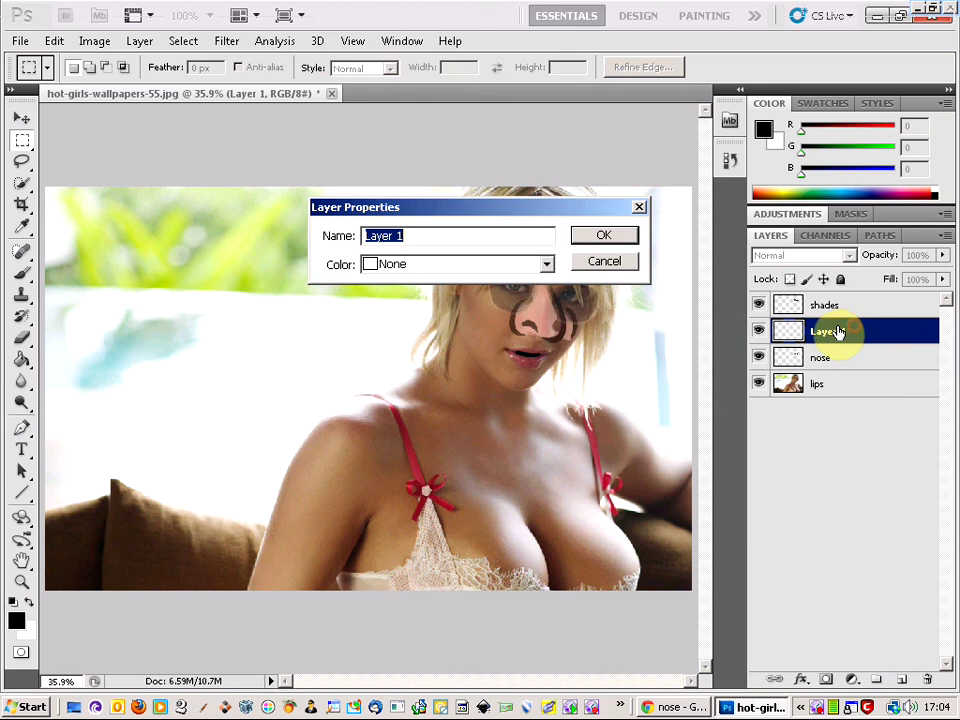
type("nose")
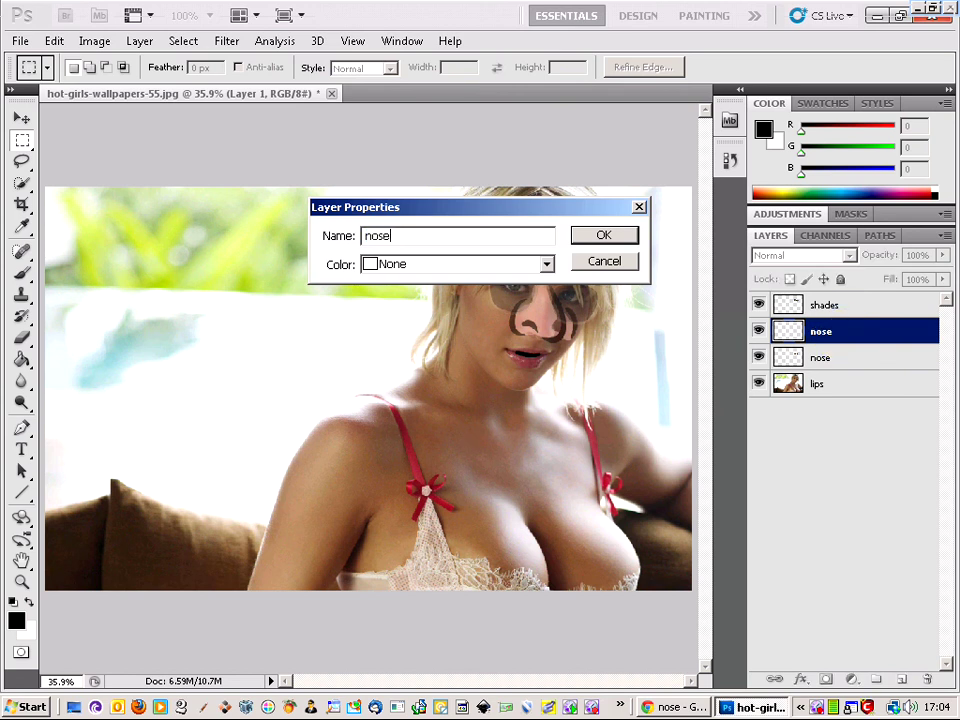
left_click(604, 235)
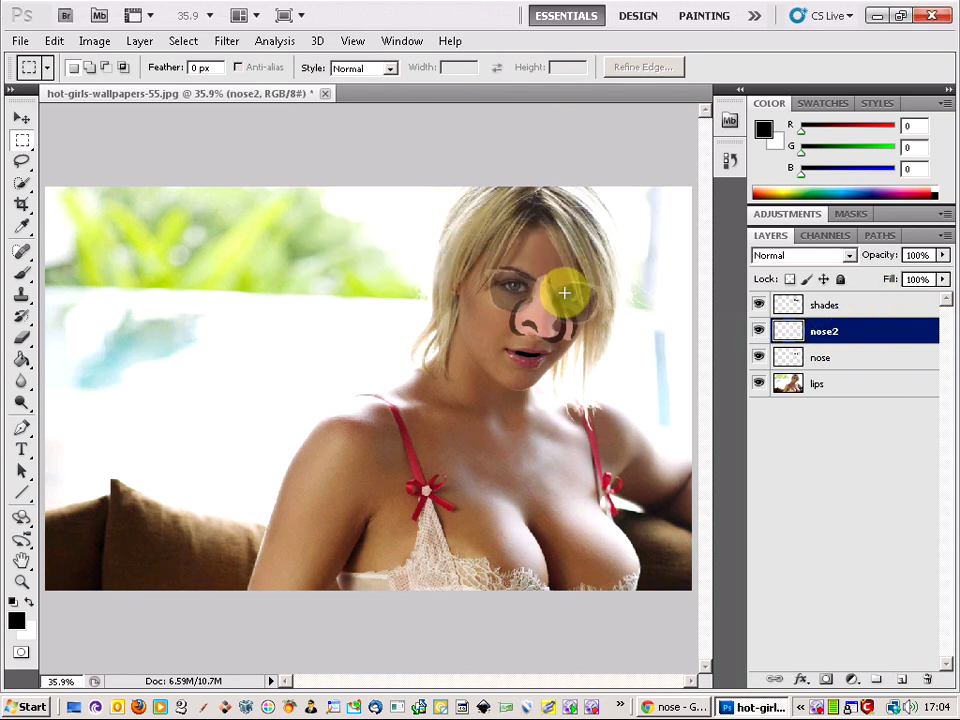
scroll(558, 301, "up", 2)
scroll(558, 301, "up", 5)
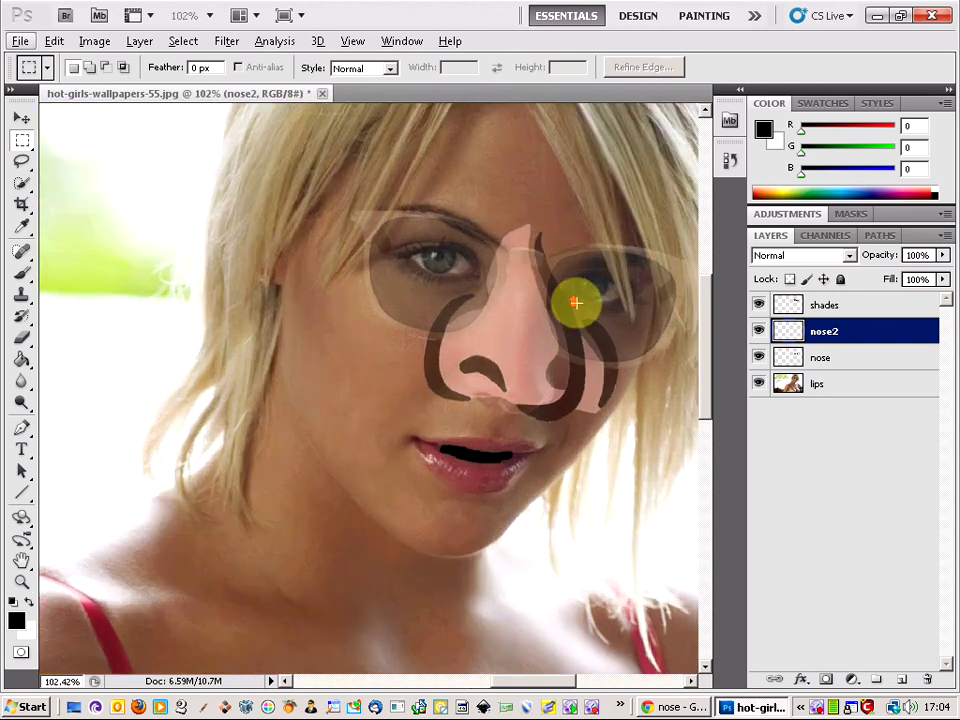
- Fade the nose layer to 17% opacity and reselect the nose2 layer
left_click(902, 357)
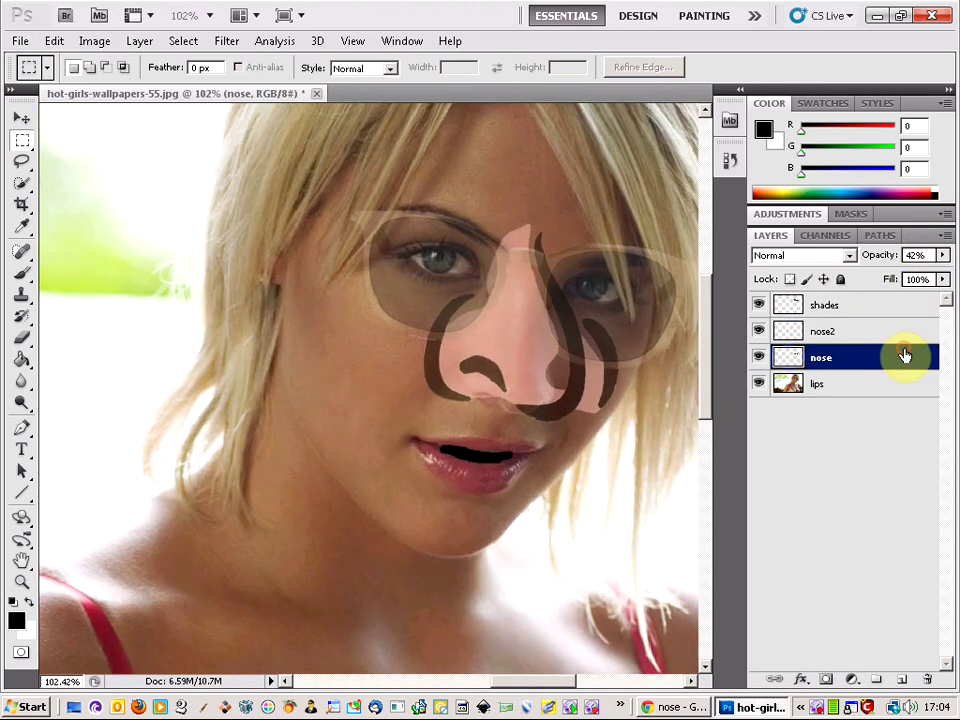
left_click(942, 255)
left_click_drag(873, 279, 866, 279)
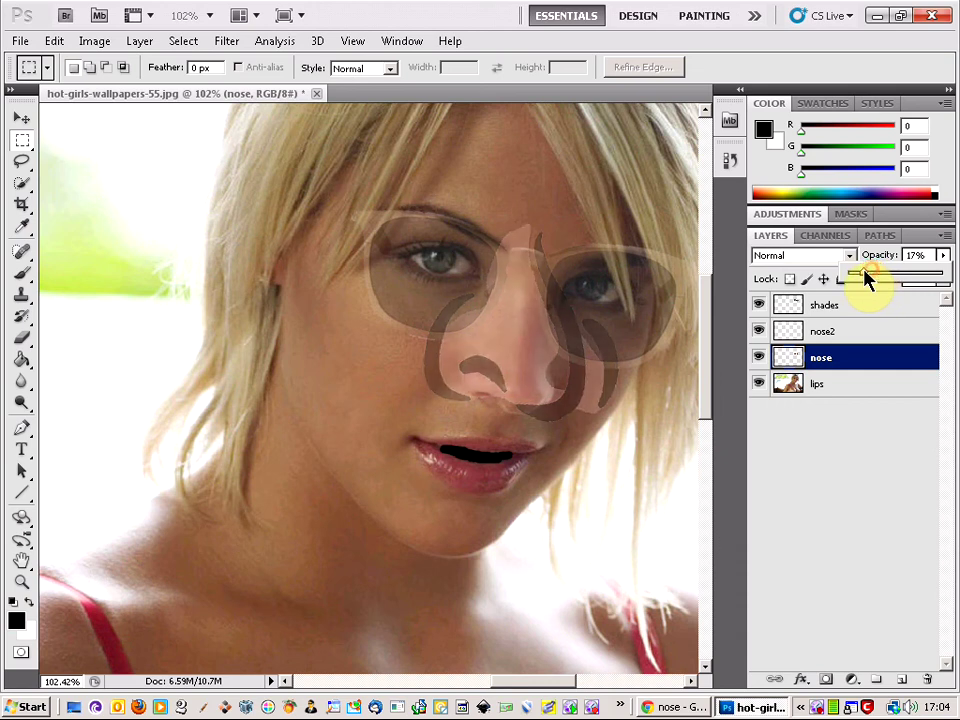
left_click(879, 331)
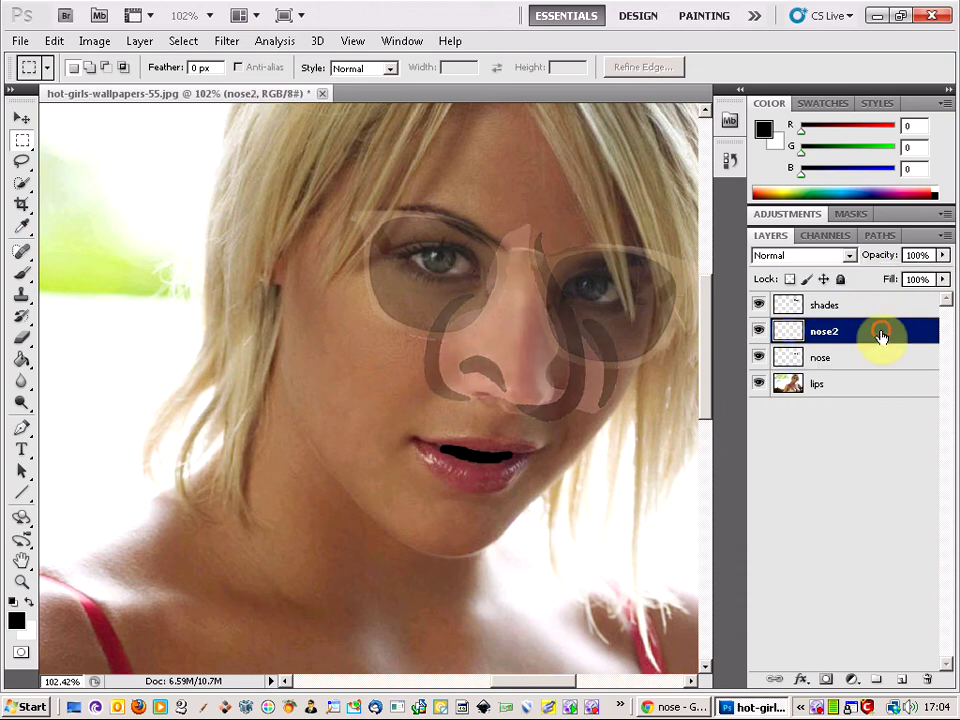
- Brush a black nose outline on nose2: left side, nostril, right side and right nostril curve
left_click(21, 273)
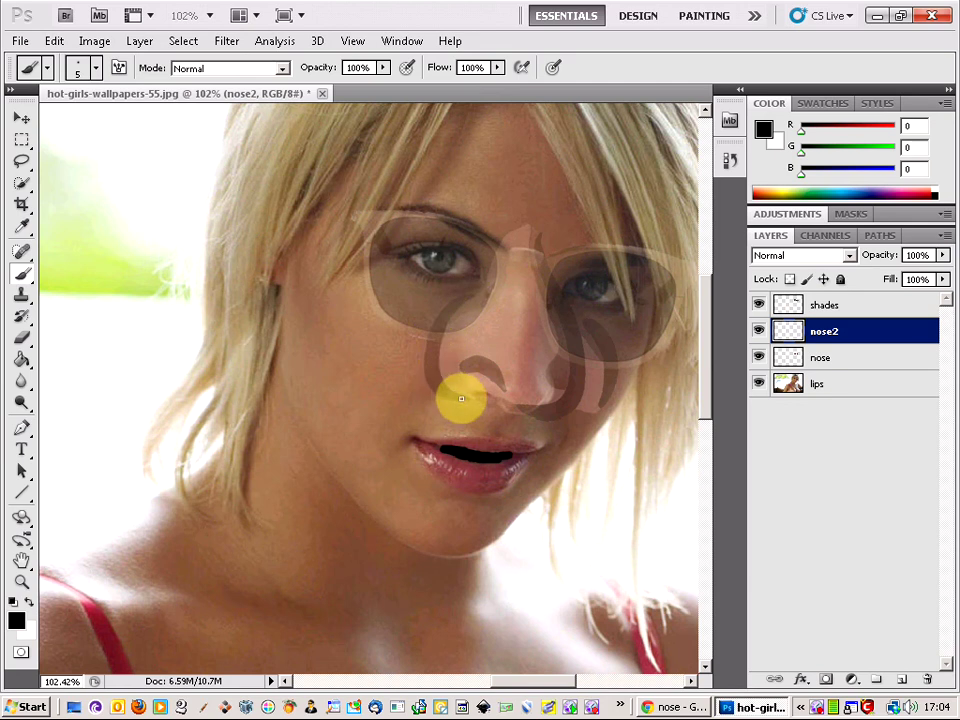
mouse_move(472, 298)
left_mouse_down()
mouse_move(447, 322)
mouse_move(448, 375)
mouse_move(459, 389)
left_mouse_up()
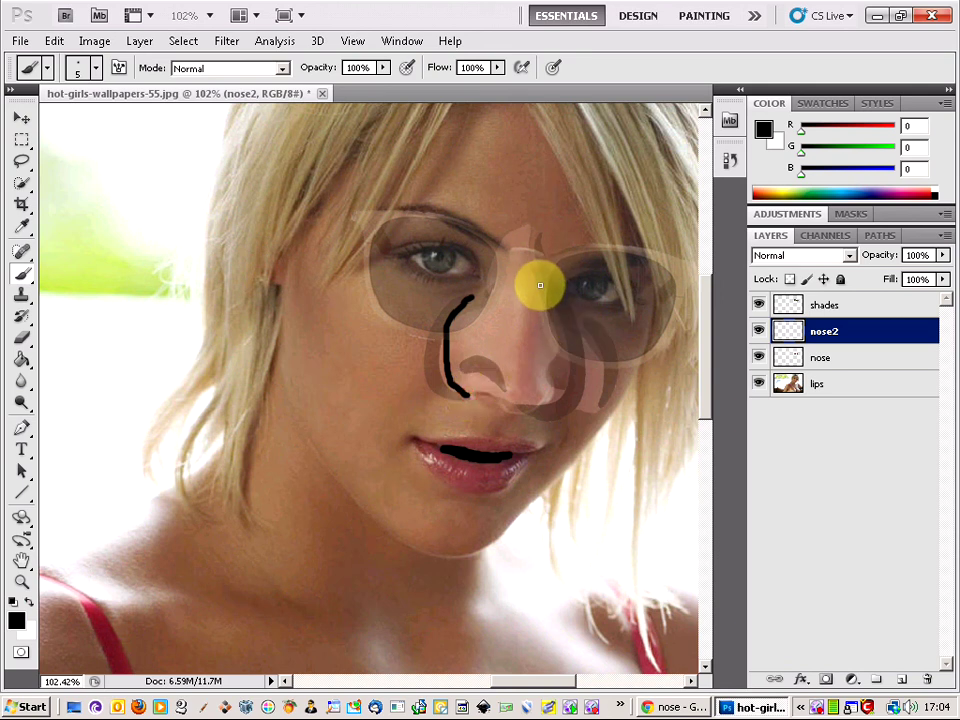
mouse_move(536, 288)
left_mouse_down()
mouse_move(562, 360)
mouse_move(563, 396)
mouse_move(553, 406)
mouse_move(521, 408)
mouse_move(466, 393)
left_mouse_up()
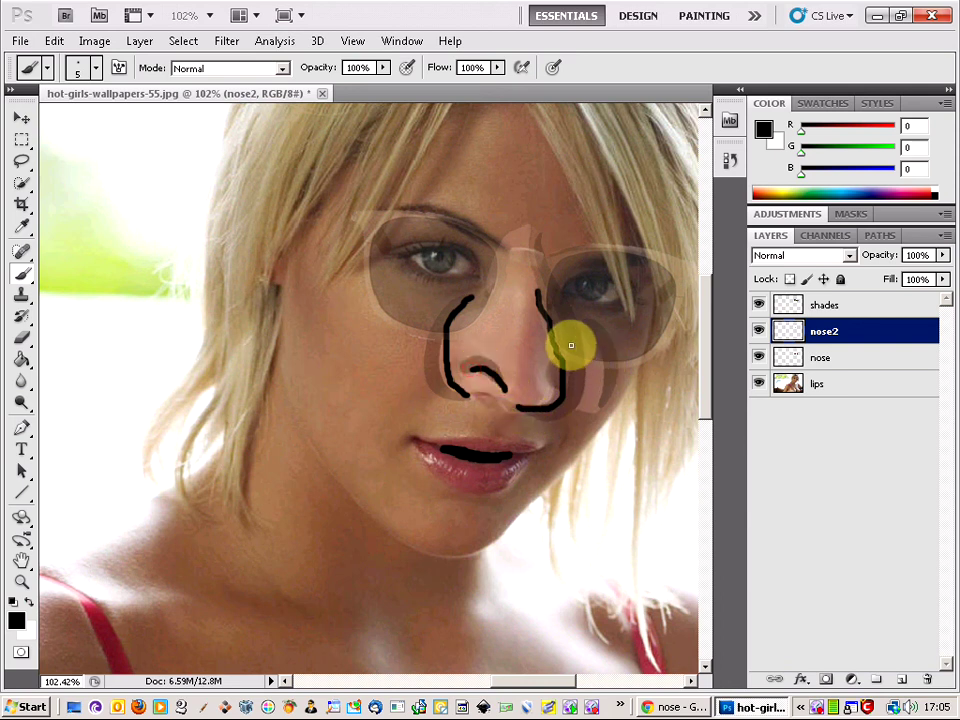
left_click_drag(565, 338, 582, 395)
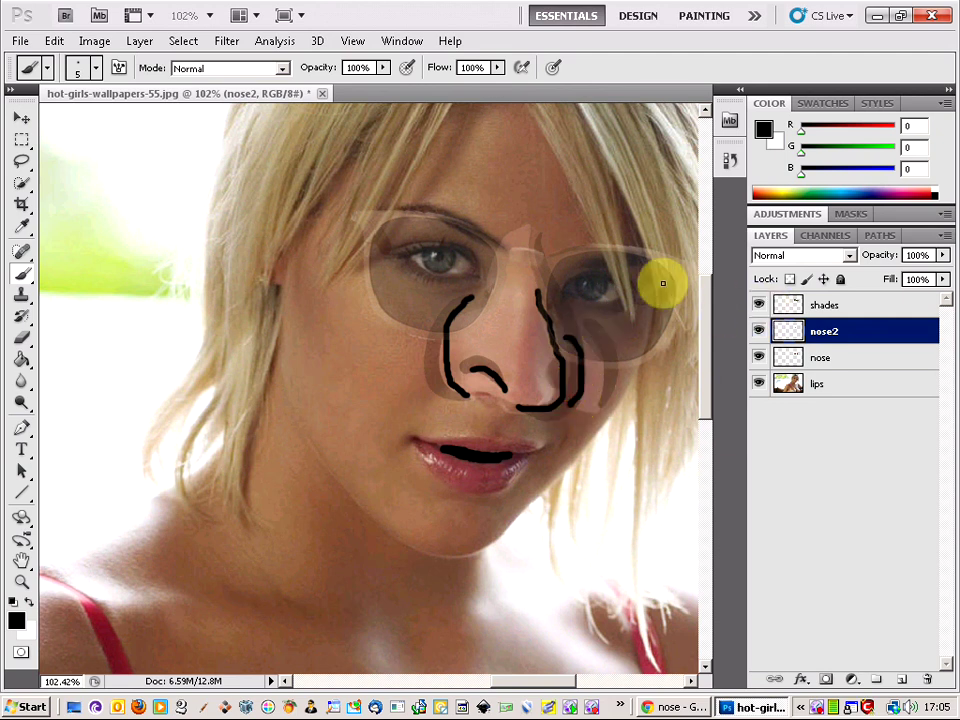
- Hide the pink nose layer and switch between the shades and nose2 layers
left_click(759, 358)
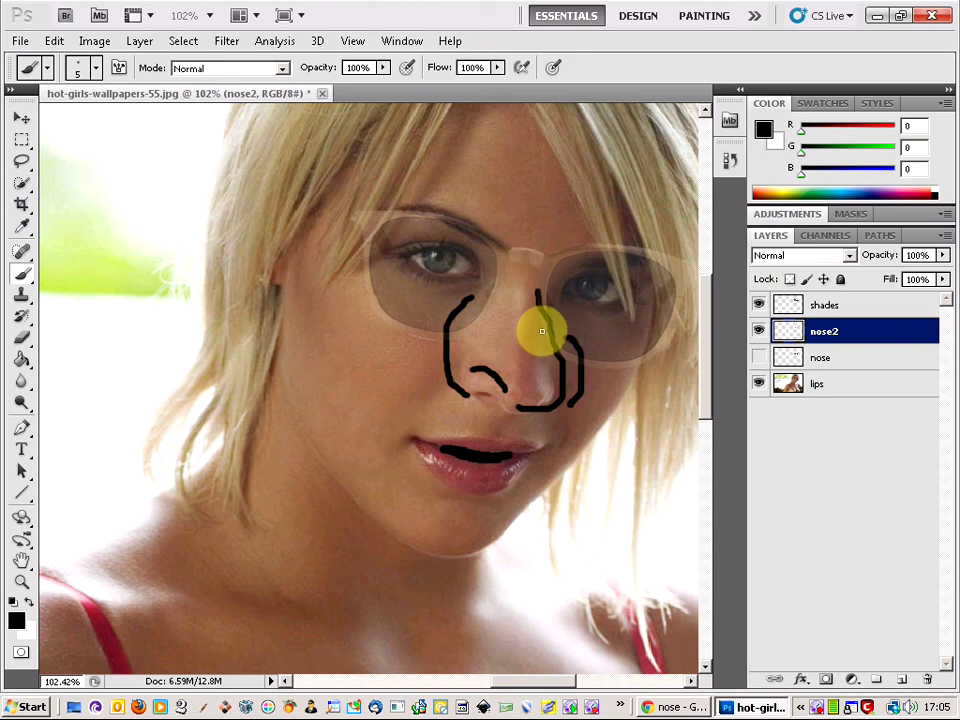
mouse_move(856, 331)
left_mouse_down()
mouse_move(853, 302)
mouse_move(853, 336)
mouse_move(851, 322)
left_mouse_up()
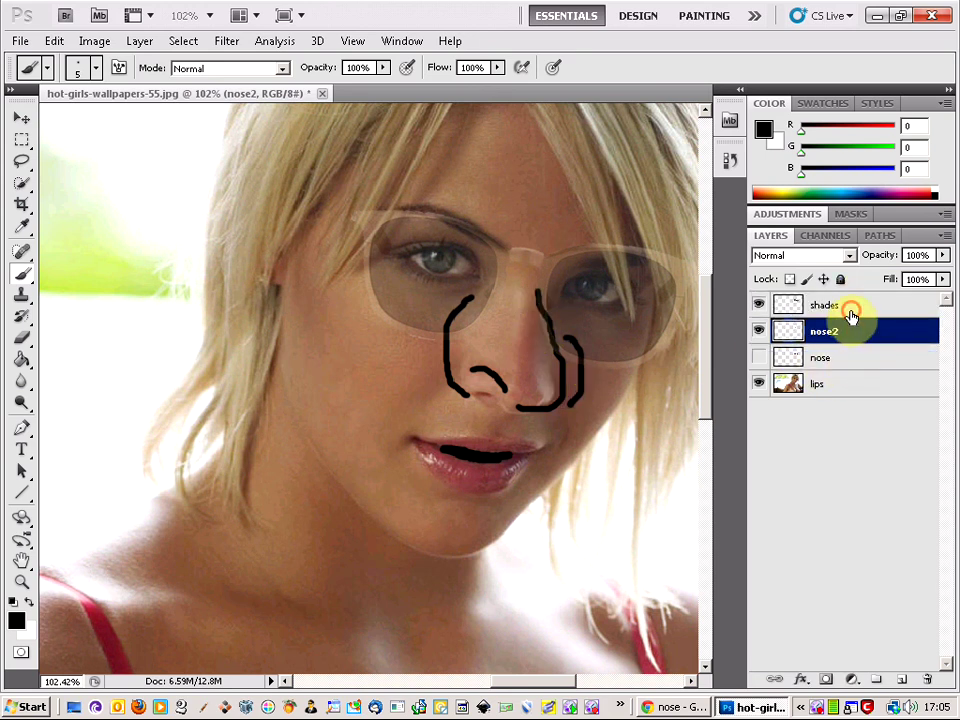
left_click(852, 315)
left_click(847, 337)
left_click(893, 326)
- Raise the shades layer's opacity to 96% and zoom out
left_click(890, 312)
left_click(943, 255)
mouse_move(940, 272)
left_mouse_down()
mouse_move(876, 276)
mouse_move(943, 281)
left_mouse_up()
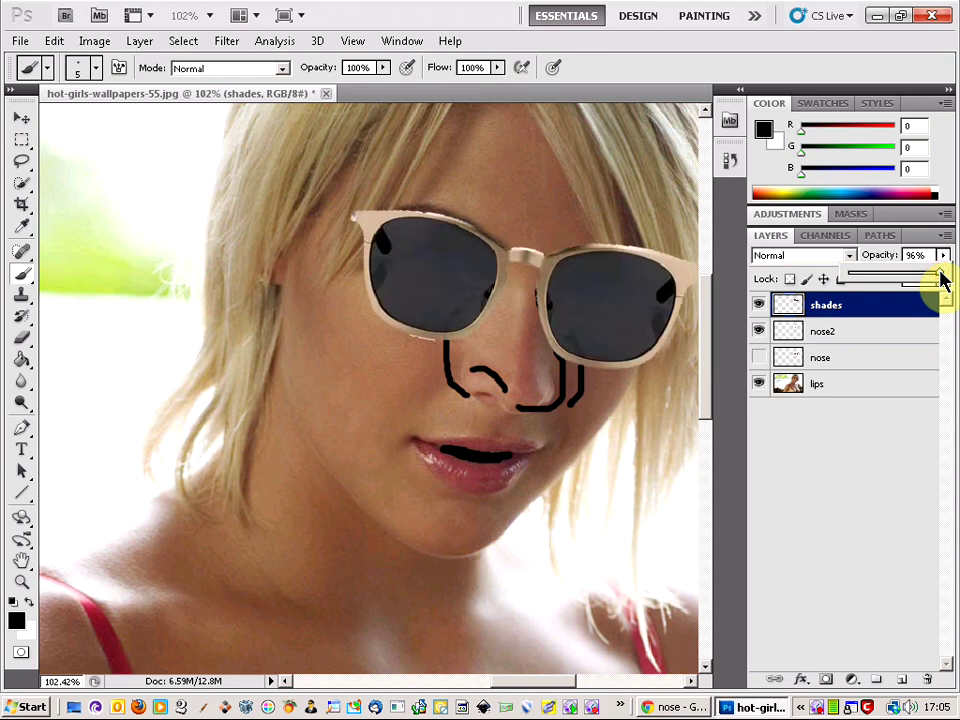
scroll(343, 336, "down", 3)
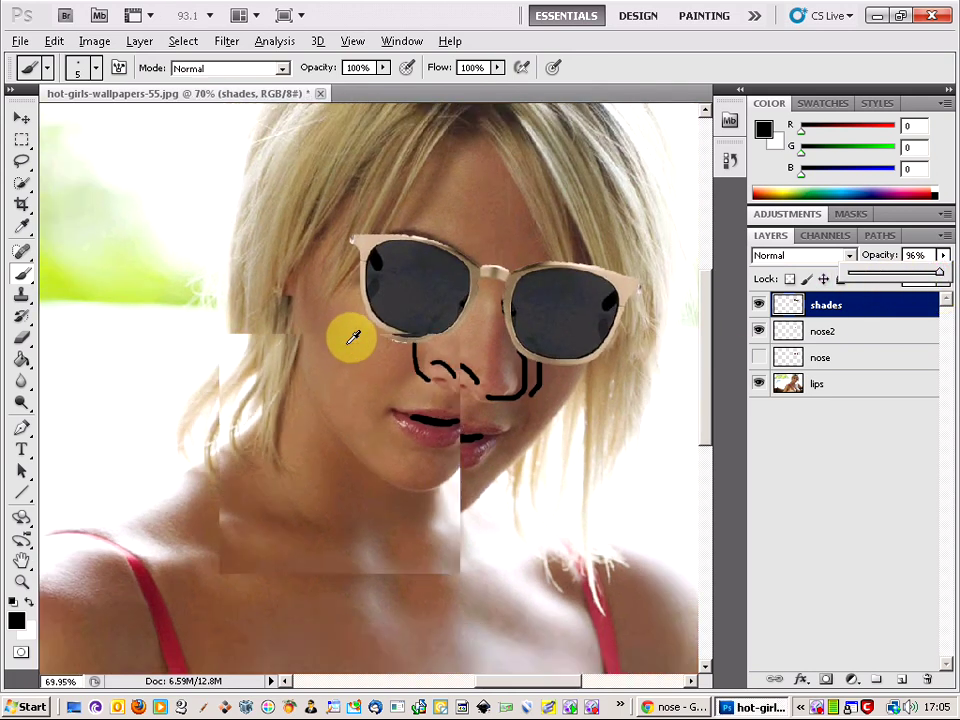
scroll(353, 338, "down", 4)
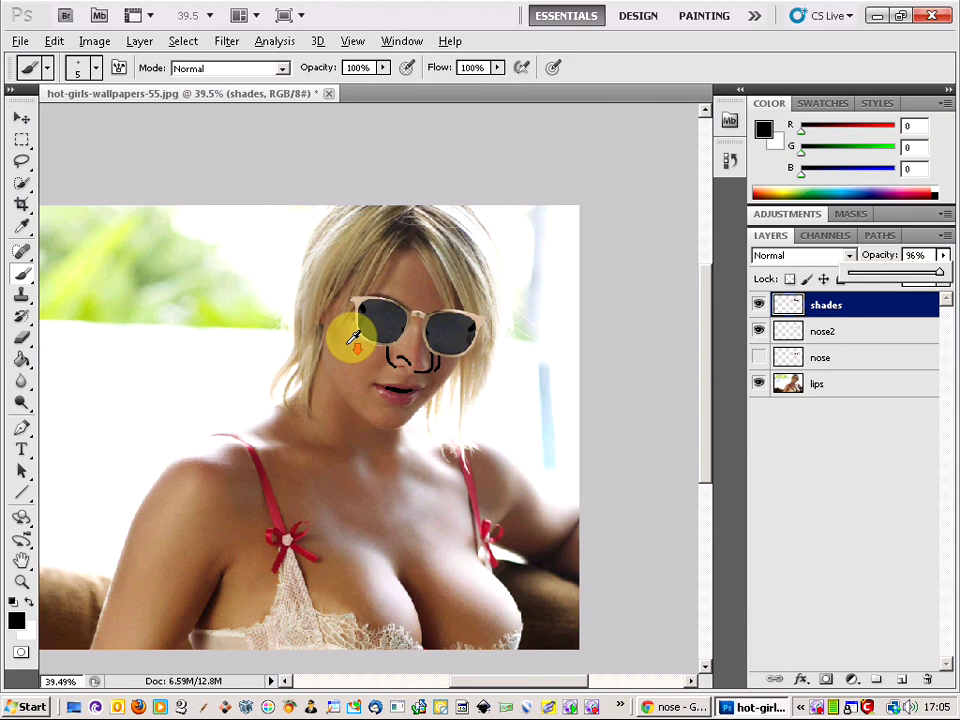